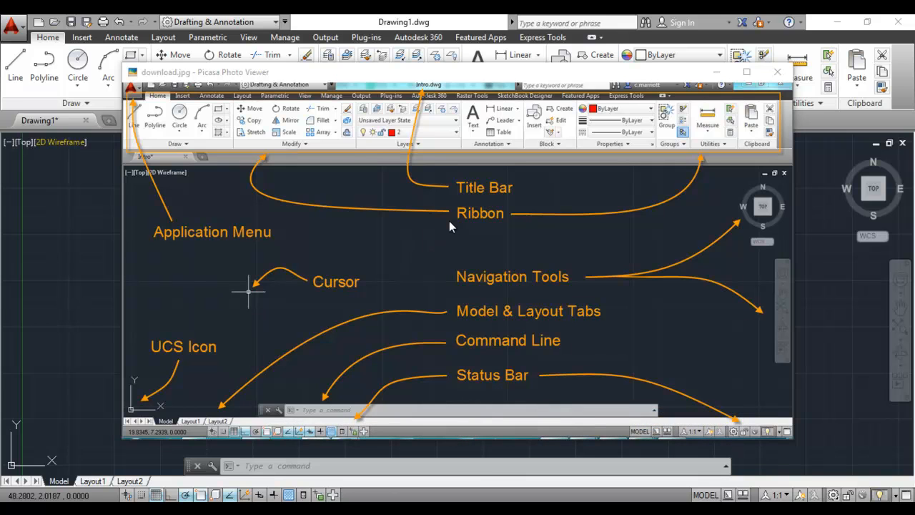
# Close the interface overview image and look through the Insert and Annotate command sets
pyautogui.click(777, 72)
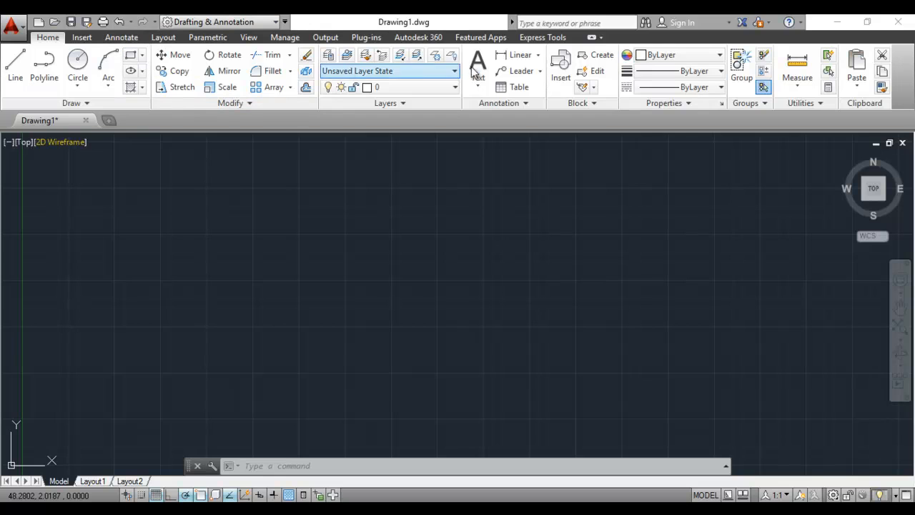
pyautogui.click(83, 37)
pyautogui.click(122, 37)
pyautogui.click(48, 39)
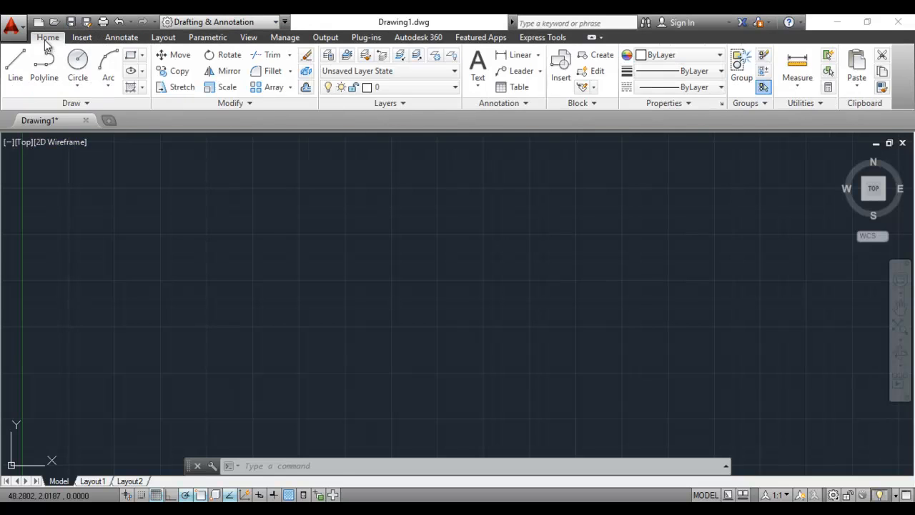
# Draw a closed right triangle with the Line tool, with a horizontal upper edge, a vertical right side and a sloping side
pyautogui.click(16, 72)
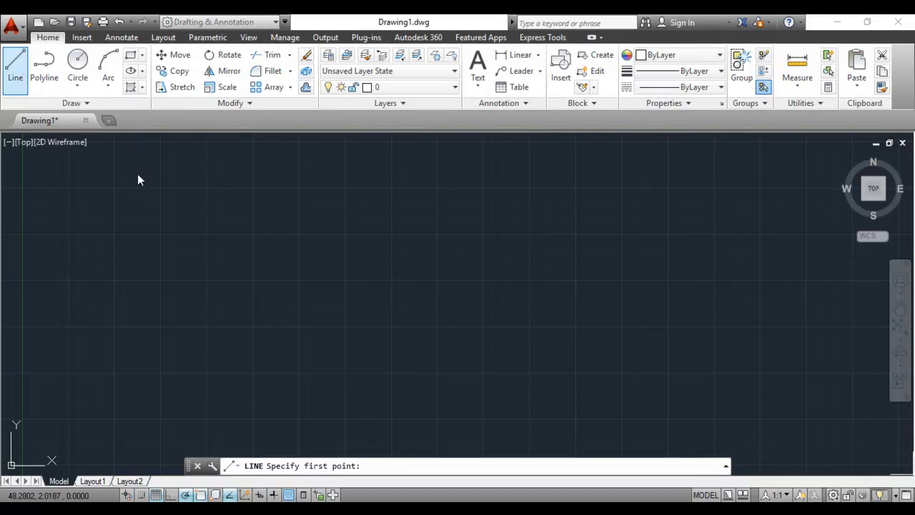
pyautogui.click(267, 232)
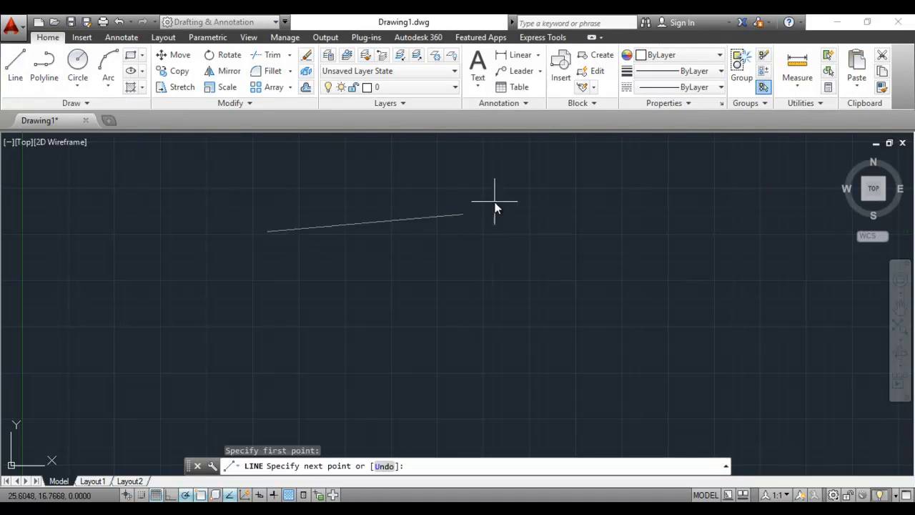
pyautogui.click(560, 233)
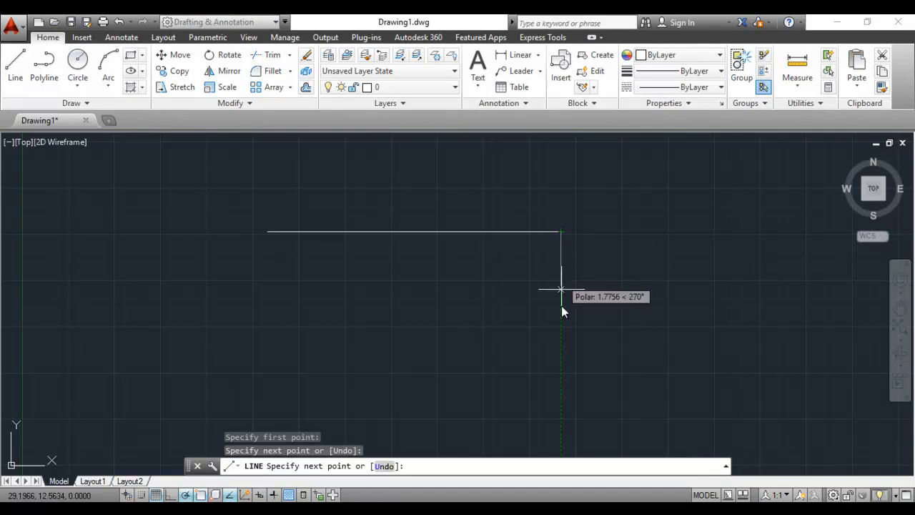
pyautogui.click(561, 405)
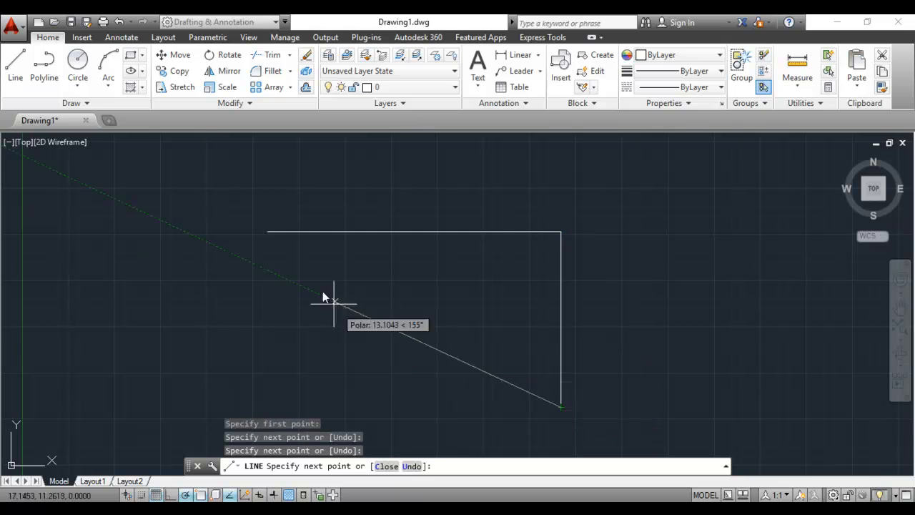
pyautogui.click(272, 235)
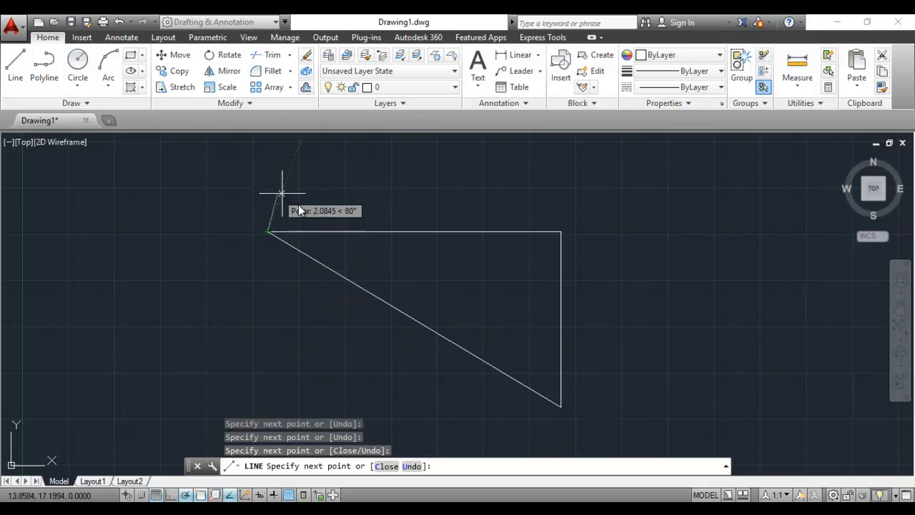
pyautogui.press('Escape')
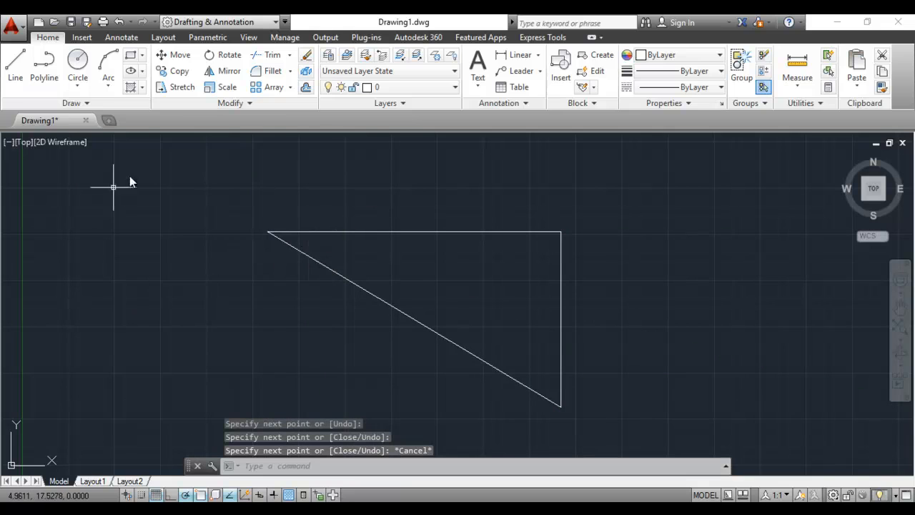
# Examine the Insert, Annotate and Home command sets, including the rectangle and ellipse drawing variants
pyautogui.click(84, 38)
pyautogui.click(122, 37)
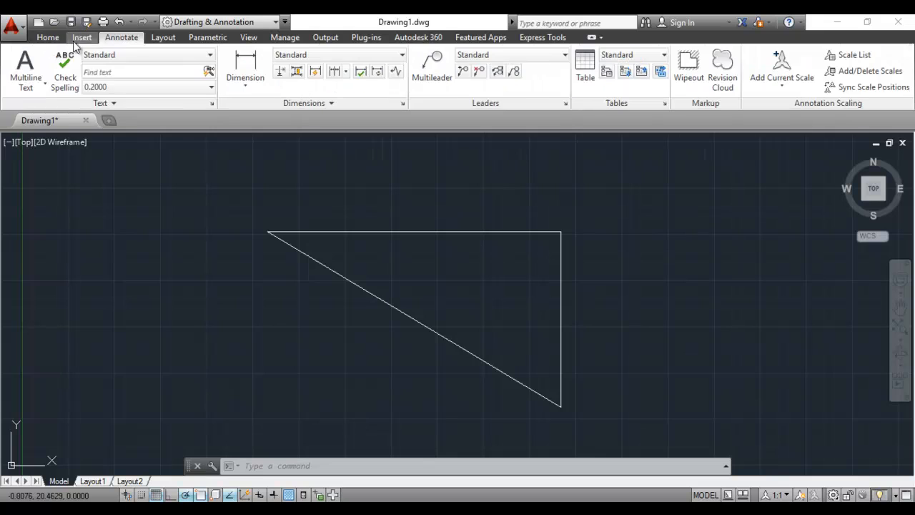
pyautogui.click(49, 38)
pyautogui.click(78, 38)
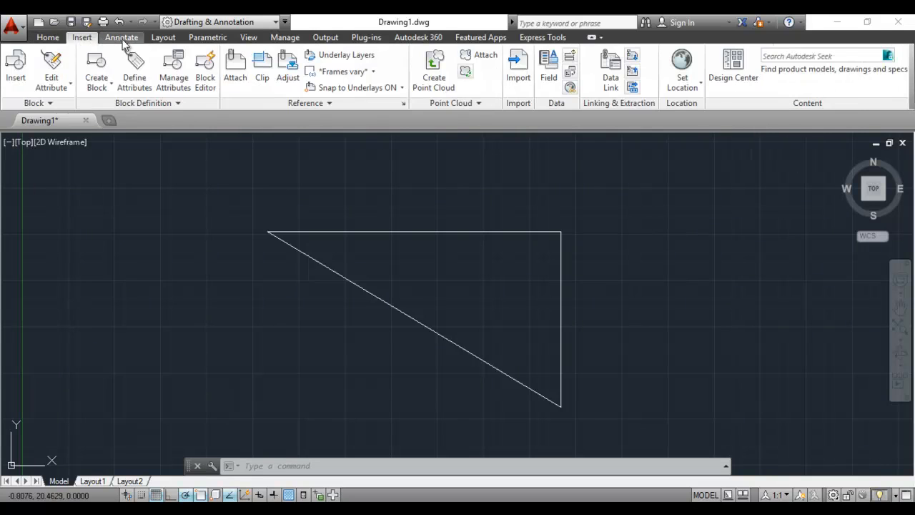
pyautogui.click(121, 37)
pyautogui.click(45, 37)
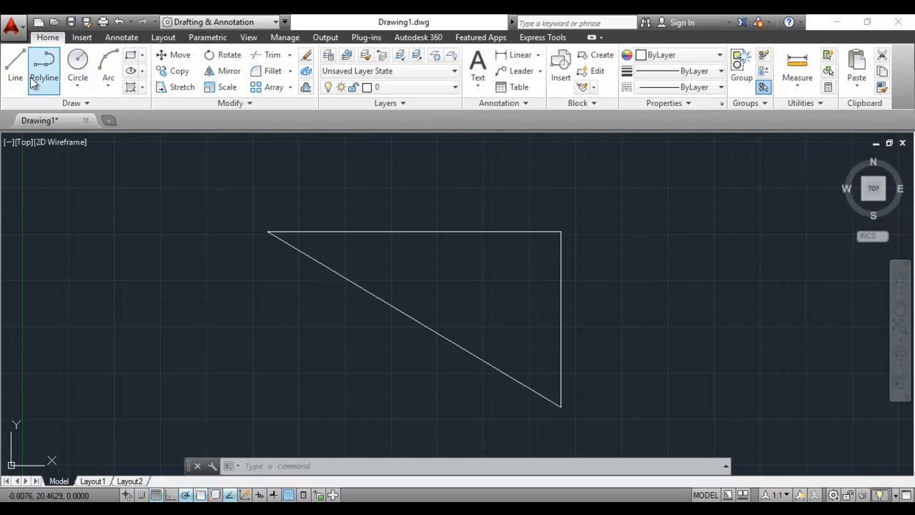
pyautogui.click(142, 56)
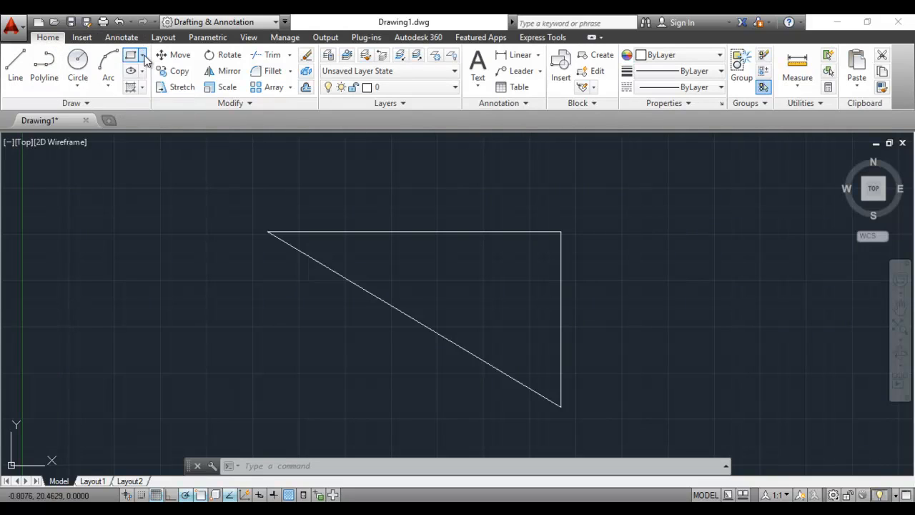
pyautogui.click(142, 71)
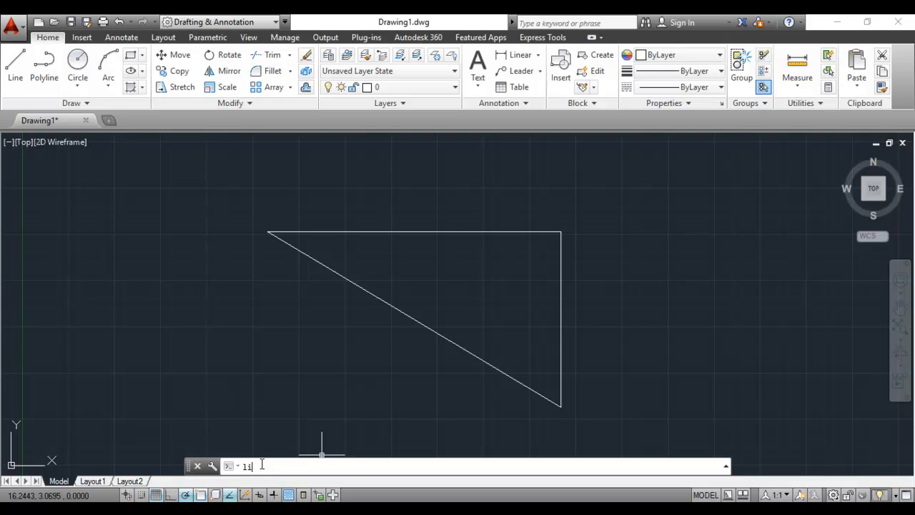
# Draw a closed, downward-pointing triangle to the left of the first one using the LINE command, with a horizontal upper edge about 7.2 units long
pyautogui.write('ne')
pyautogui.press('Return')
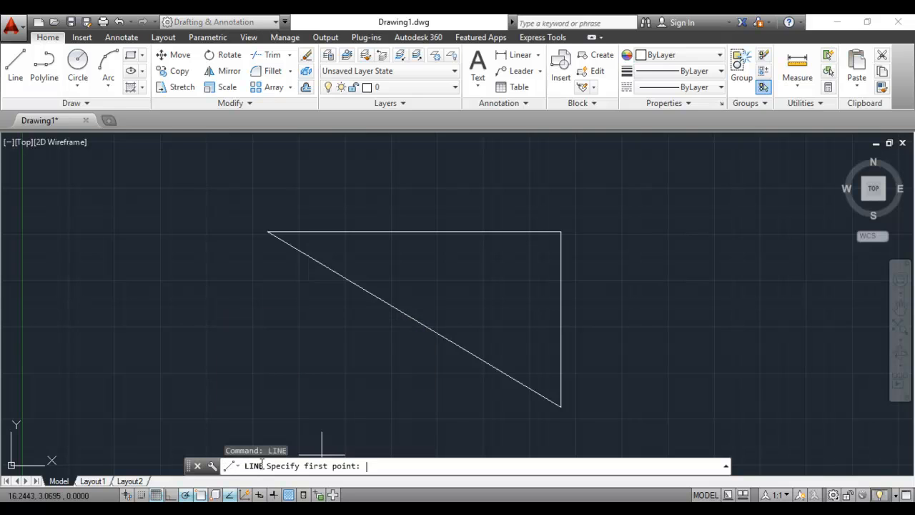
pyautogui.click(117, 222)
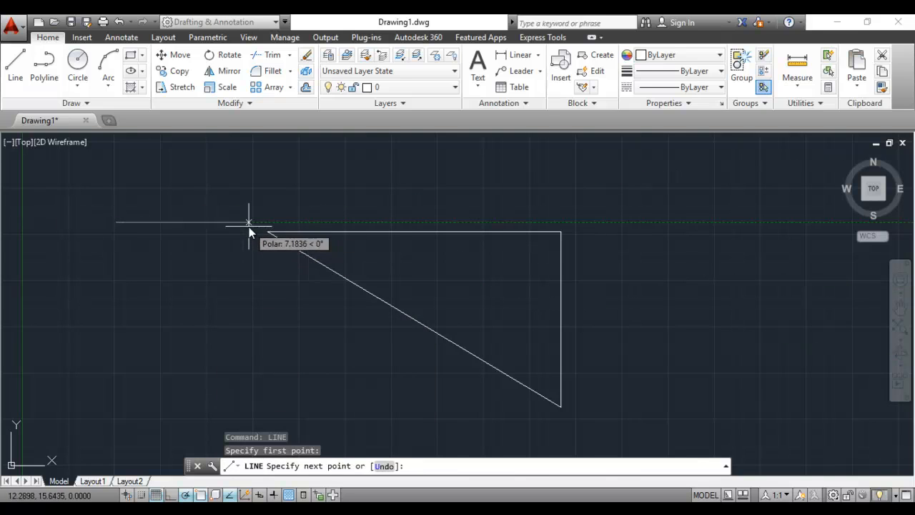
pyautogui.click(249, 222)
pyautogui.click(209, 367)
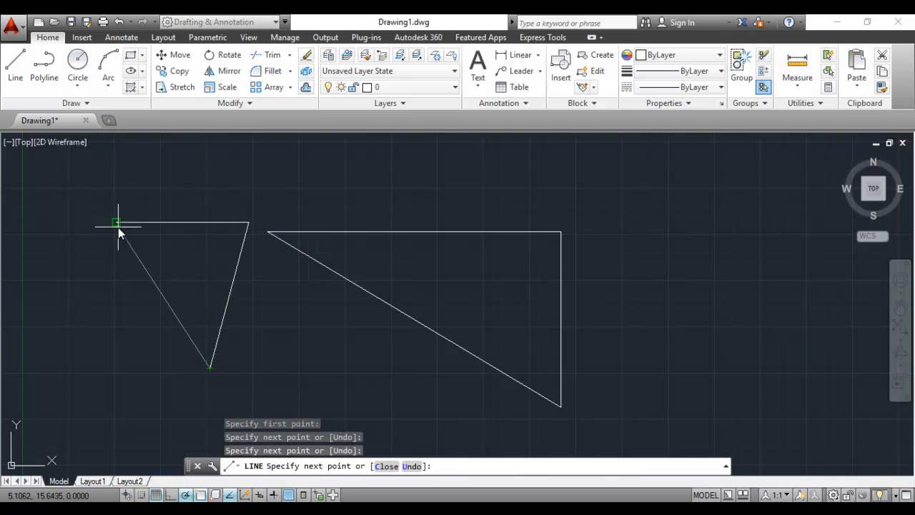
pyautogui.click(116, 223)
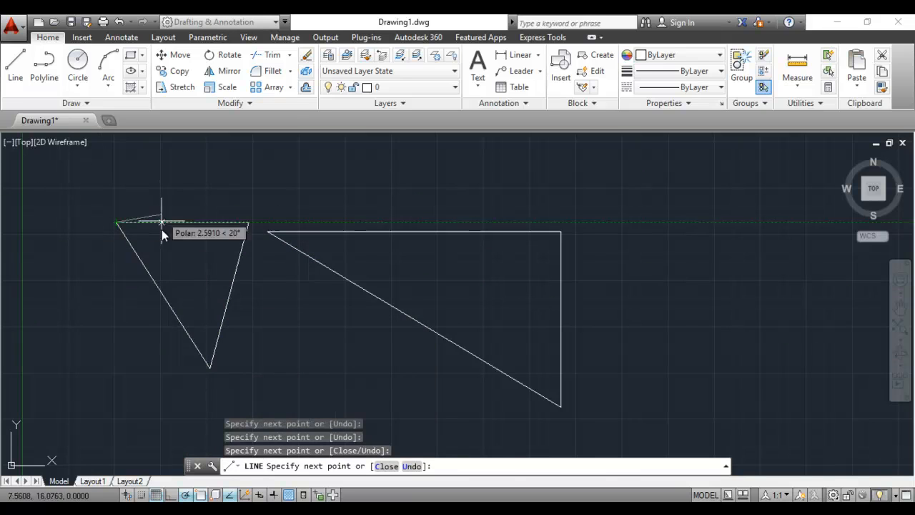
pyautogui.press('Escape')
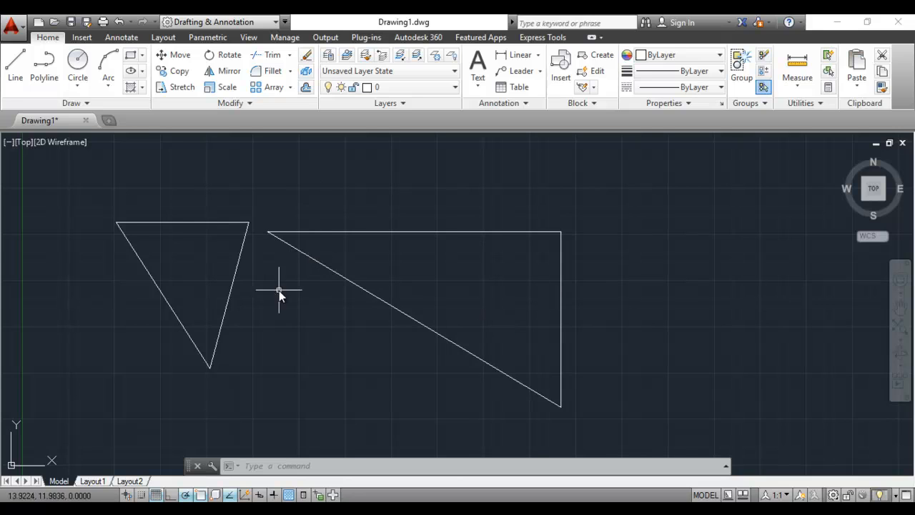
# Draw a right triangle to the right of the other two using the L alias, with a horizontal upper edge about 8.3 units long
pyautogui.click(272, 465)
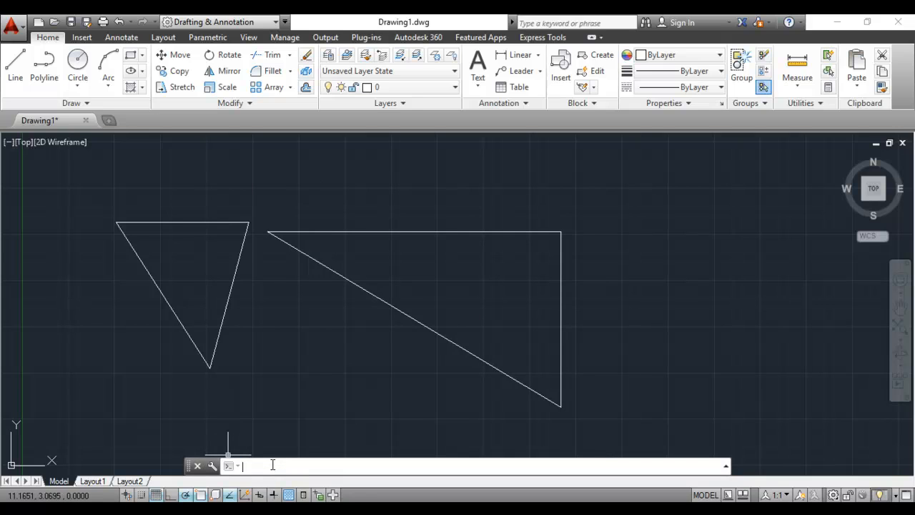
pyautogui.write('l')
pyautogui.press('Return')
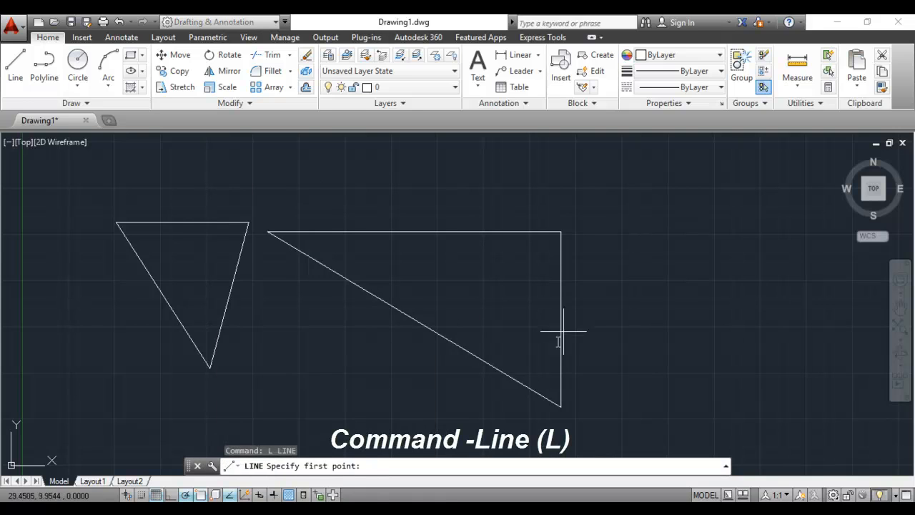
pyautogui.click(637, 242)
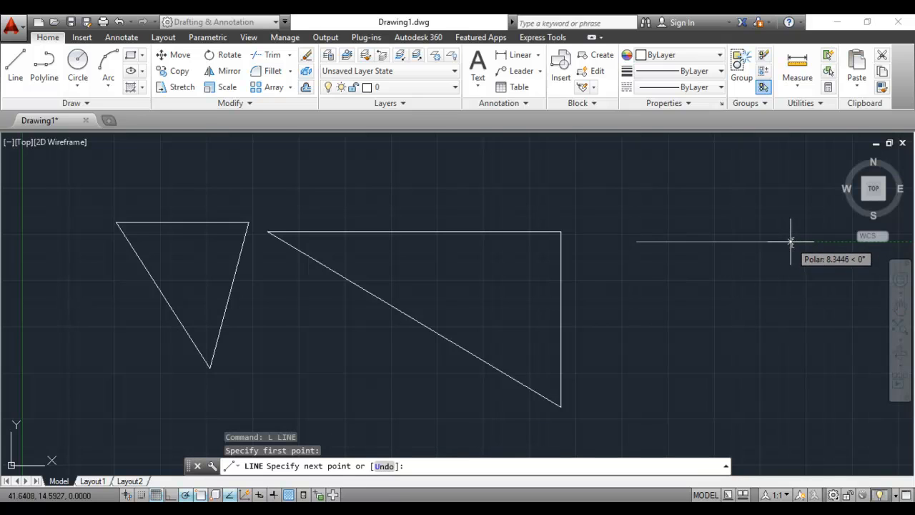
pyautogui.click(790, 242)
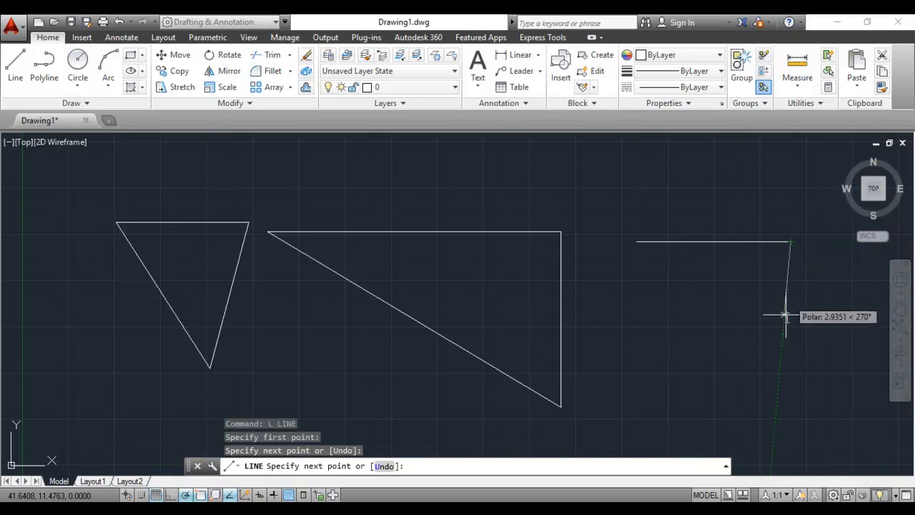
pyautogui.click(790, 386)
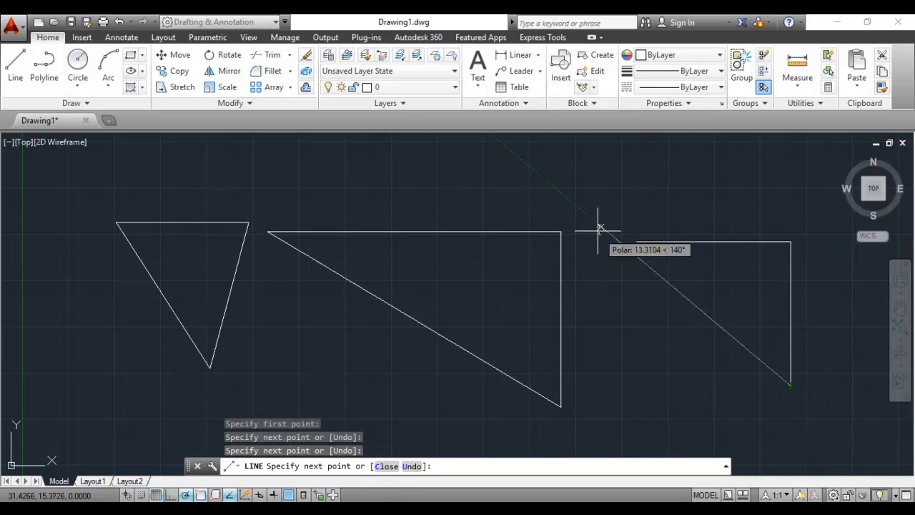
pyautogui.click(636, 243)
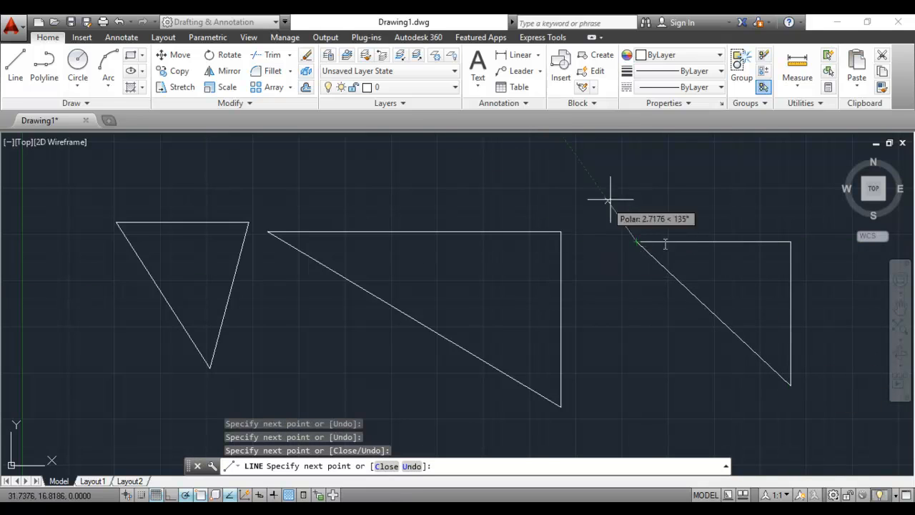
pyautogui.press('Escape')
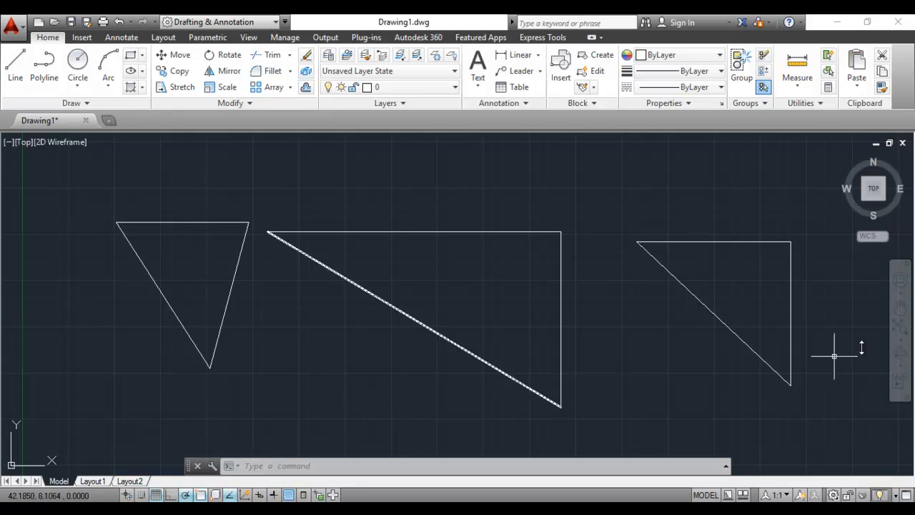
# Erase all three triangles from the drawing
pyautogui.click(813, 190)
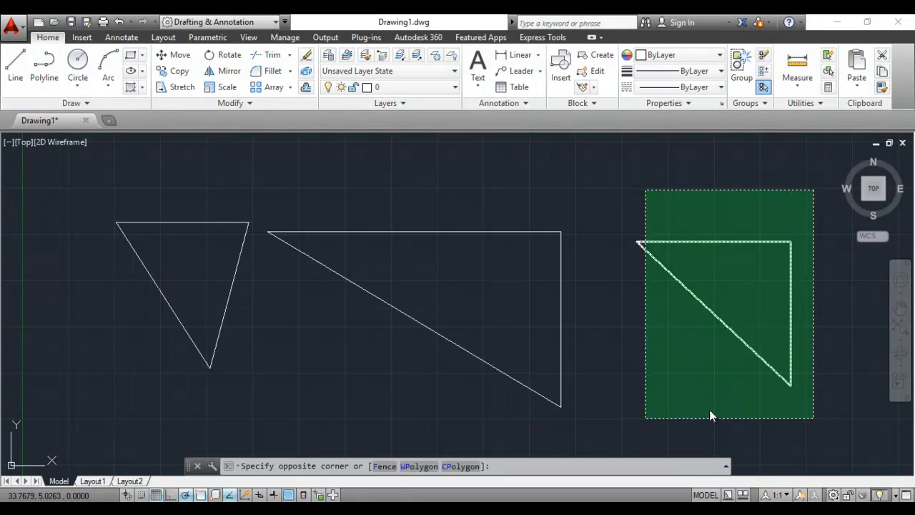
pyautogui.click(797, 392)
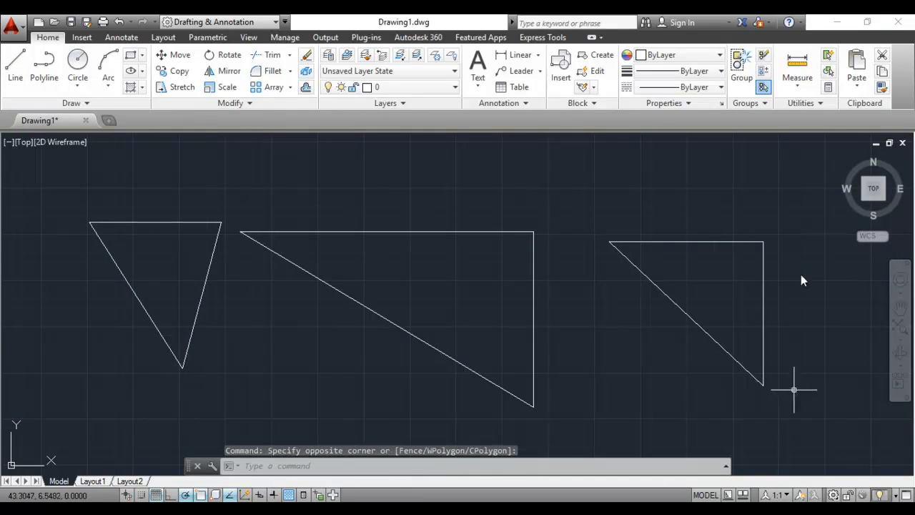
pyautogui.click(798, 158)
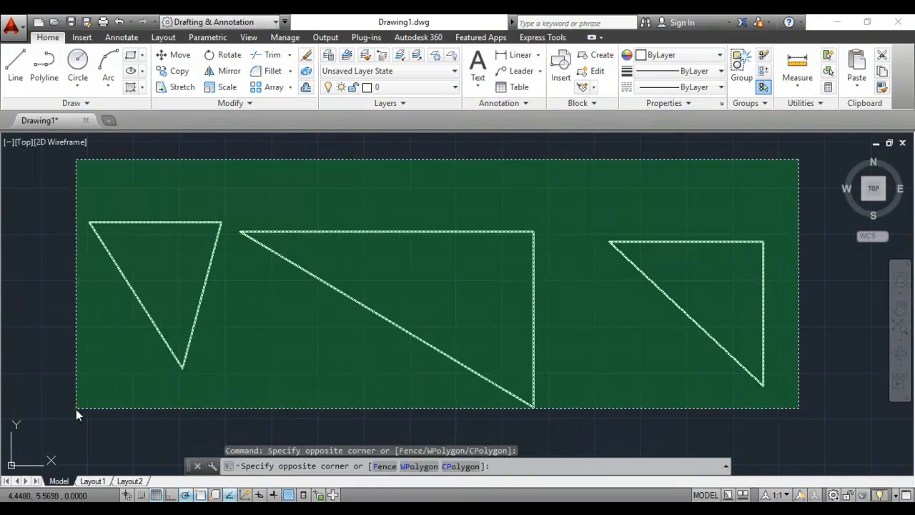
pyautogui.click(57, 411)
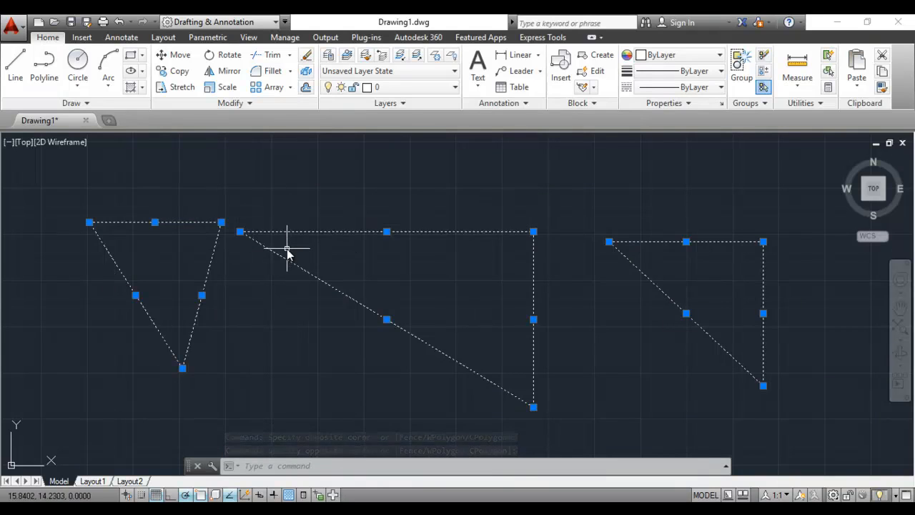
pyautogui.press('Delete')
pyautogui.click(255, 206)
pyautogui.click(429, 216)
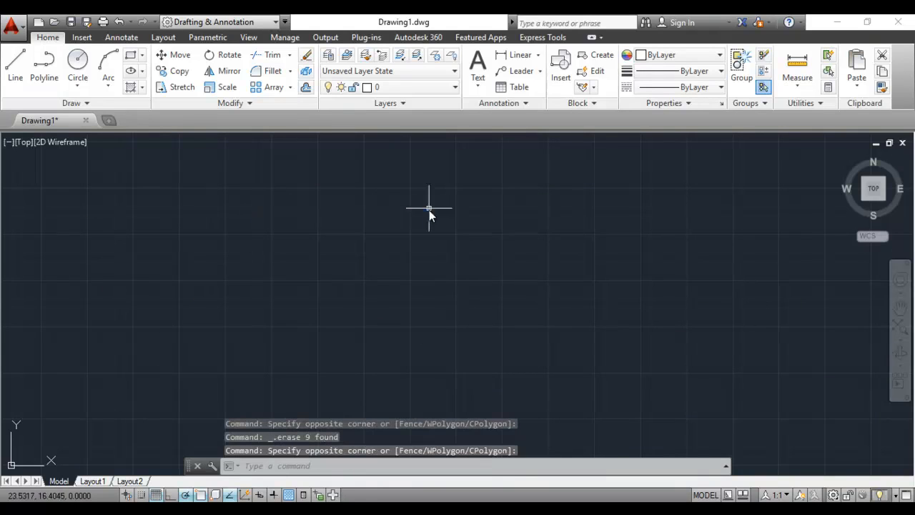
# Draw a closed triangle with the Line tool in the empty drawing, with a horizontal upper edge and a lower corner near its right end
pyautogui.click(7, 63)
pyautogui.click(249, 265)
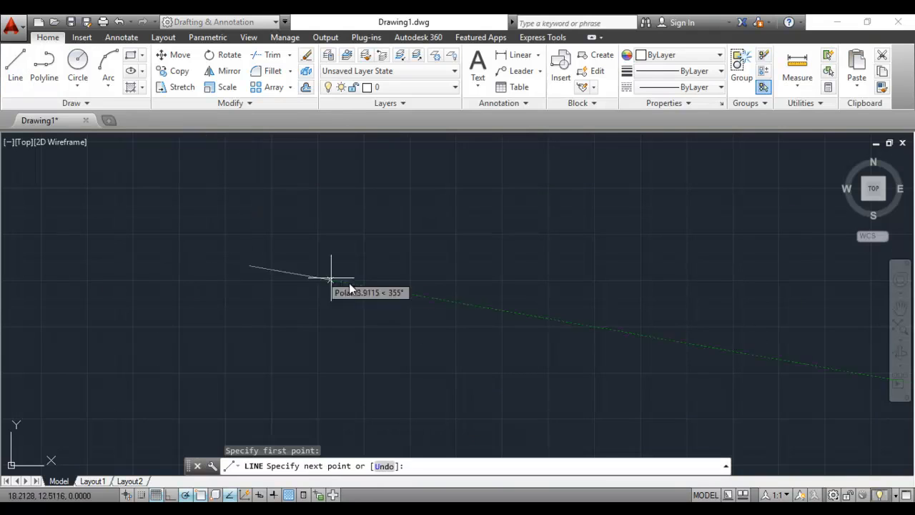
pyautogui.click(421, 265)
pyautogui.click(404, 326)
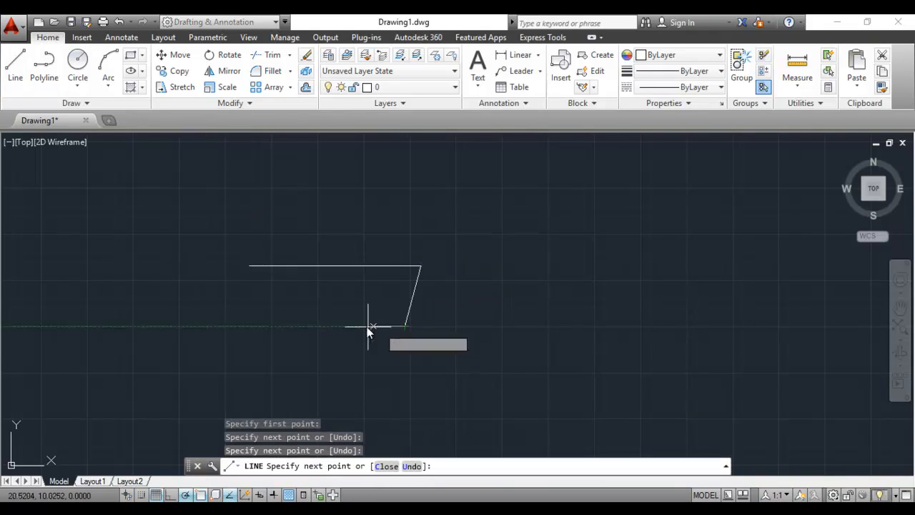
pyautogui.click(253, 266)
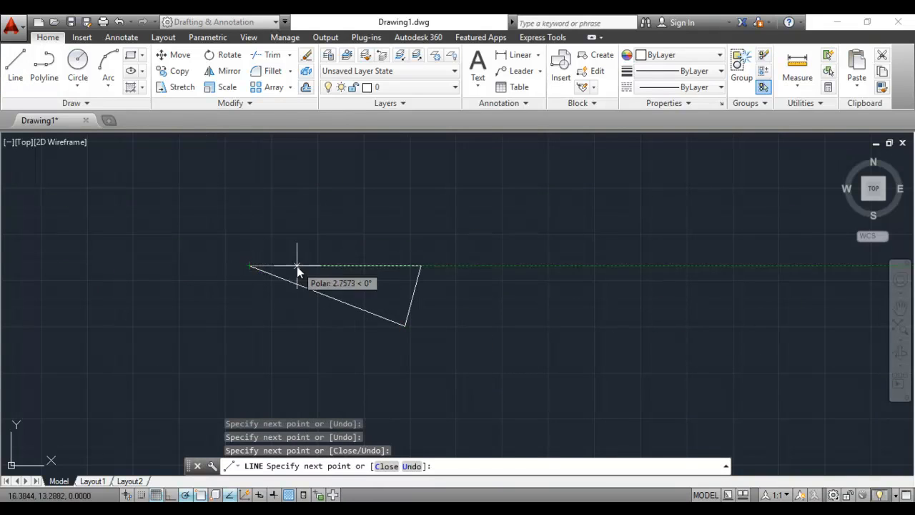
pyautogui.press('Escape')
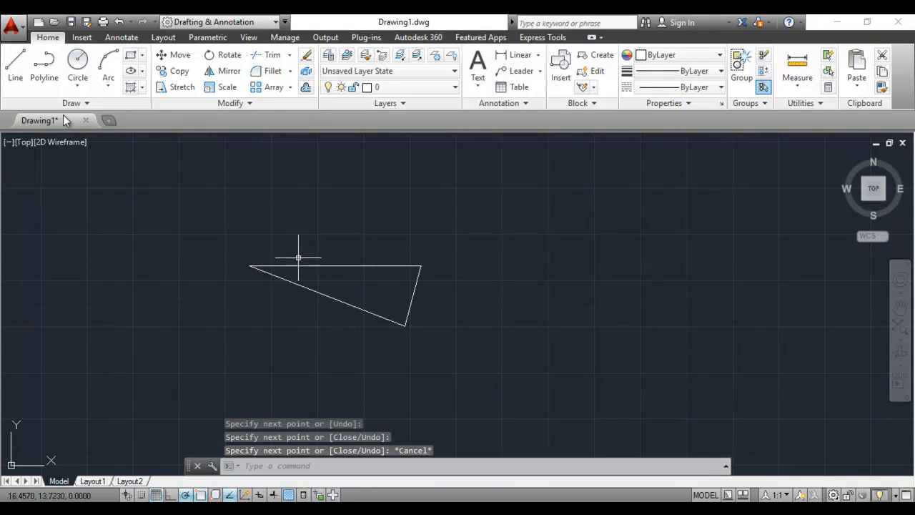
# Erase the triangle's horizontal upper edge and its short, steep side, leaving only the long sloping line
pyautogui.click(342, 265)
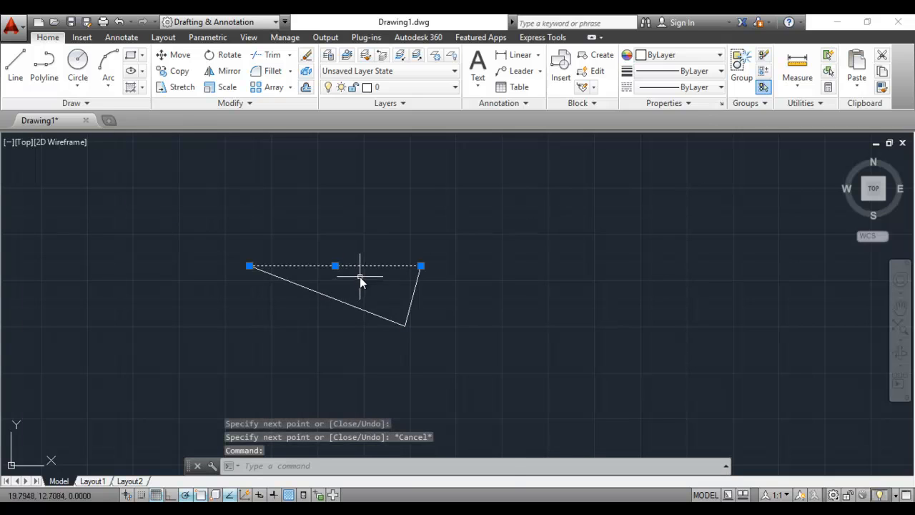
pyautogui.rightClick(364, 263)
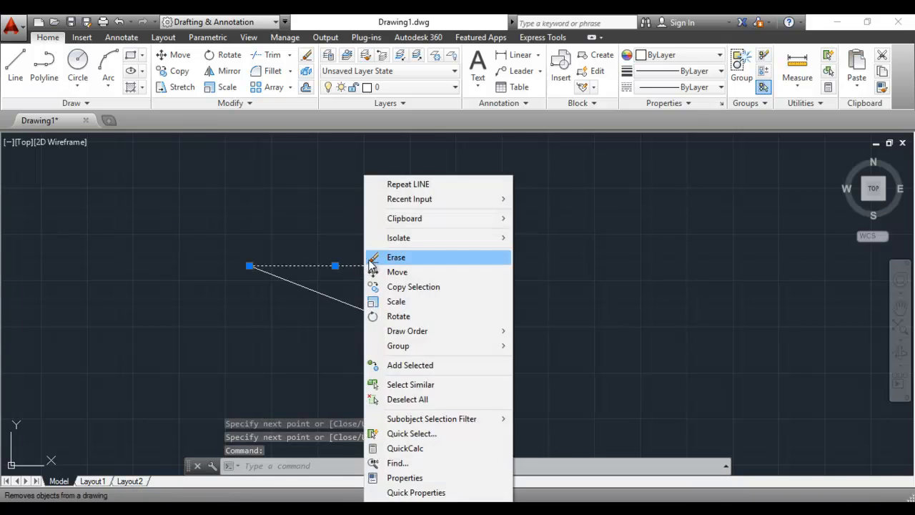
pyautogui.click(371, 256)
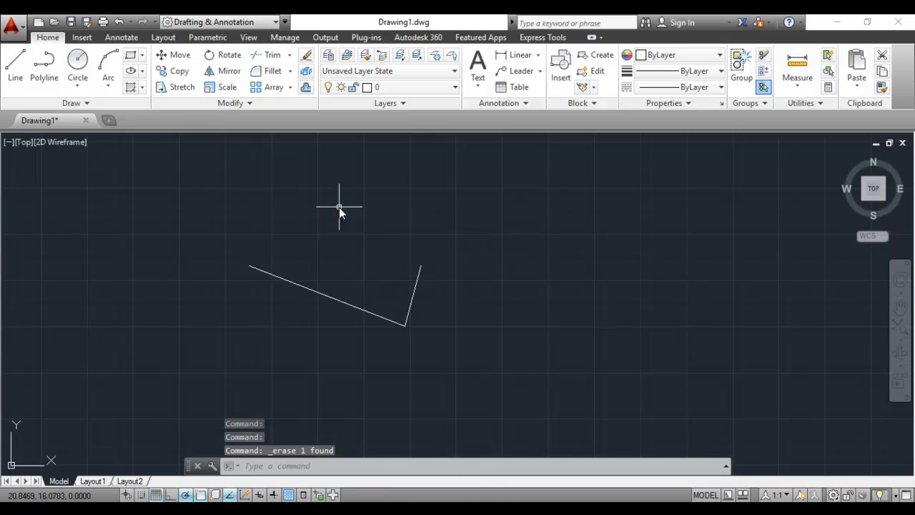
pyautogui.click(413, 302)
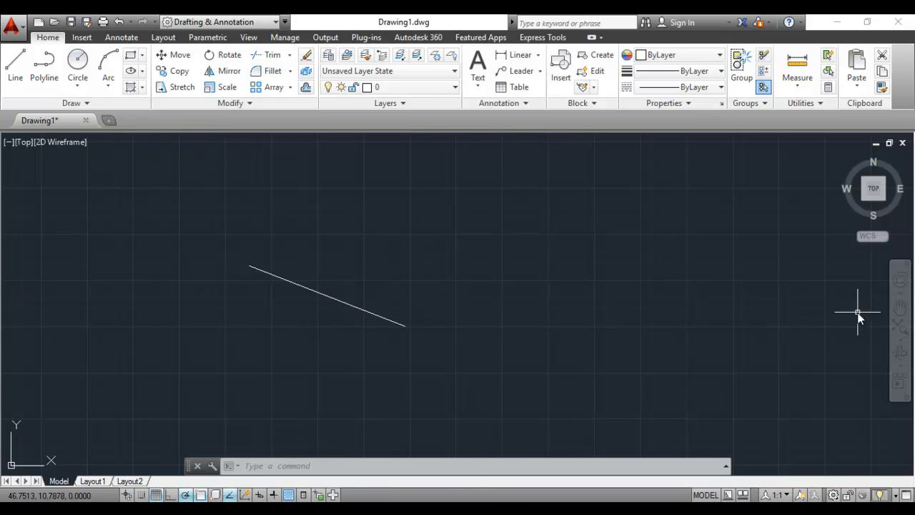
# Pan the drawing view around the remaining sloping line with the Pan tool
pyautogui.click(900, 310)
pyautogui.moveTo(357, 274)
pyautogui.mouseDown()
pyautogui.moveTo(656, 255)
pyautogui.moveTo(410, 206)
pyautogui.moveTo(264, 259)
pyautogui.mouseUp()
pyautogui.moveTo(291, 254); pyautogui.dragTo(326, 228)
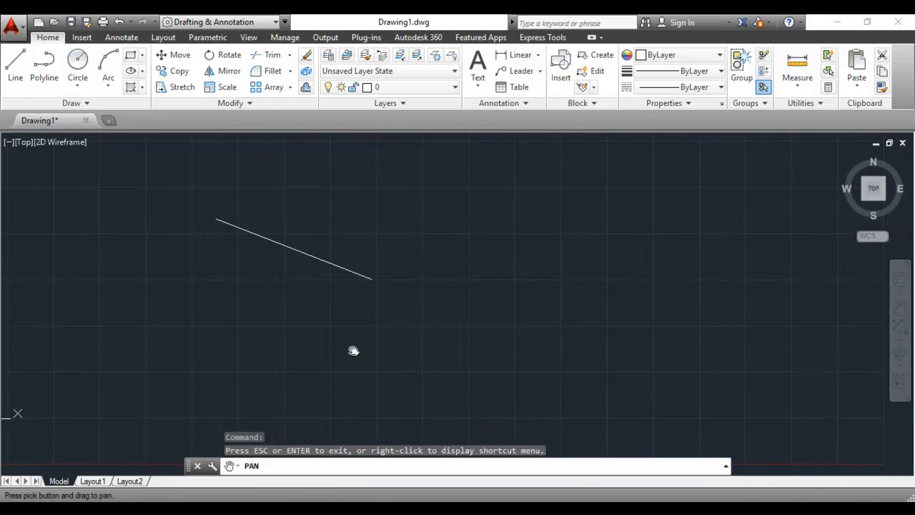
pyautogui.press('Escape')
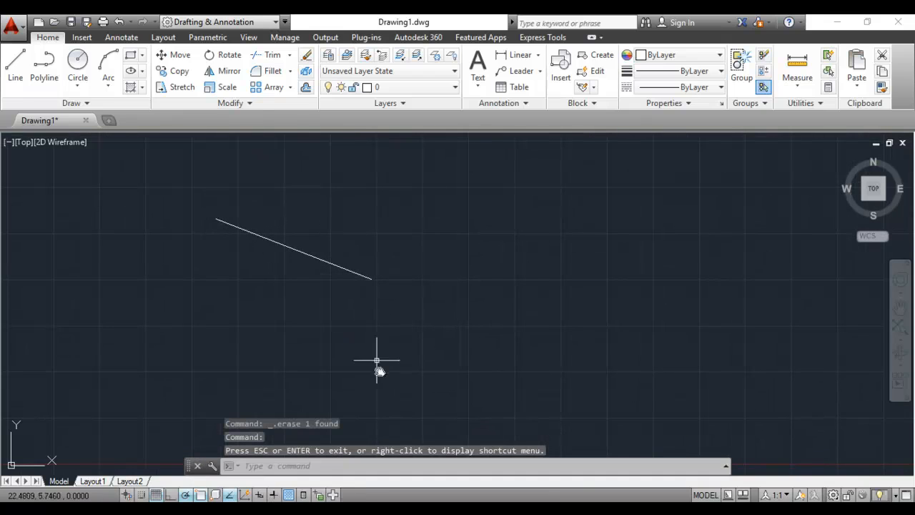
# Pan the view again, starting the PAN command through its P alias
pyautogui.click(331, 465)
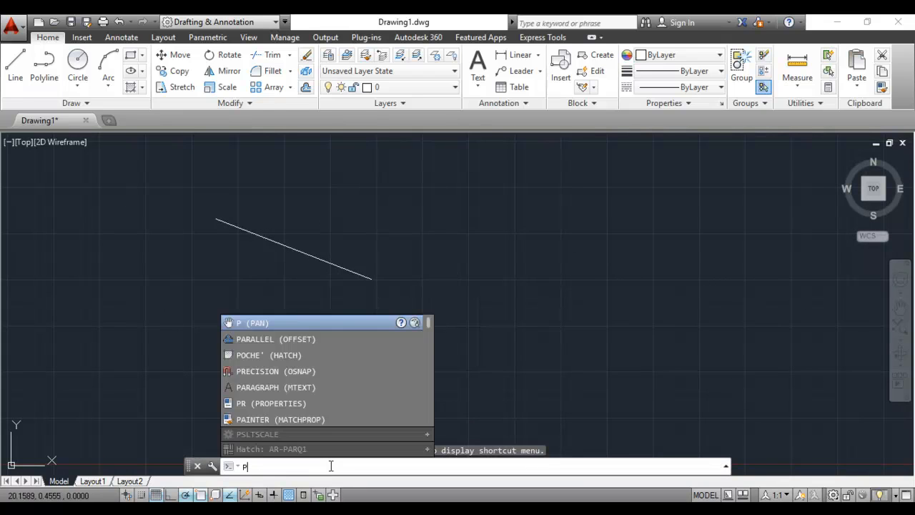
pyautogui.press('Return')
pyautogui.moveTo(243, 230)
pyautogui.mouseDown()
pyautogui.moveTo(521, 240)
pyautogui.moveTo(298, 223)
pyautogui.mouseUp()
pyautogui.moveTo(431, 297); pyautogui.dragTo(427, 297)
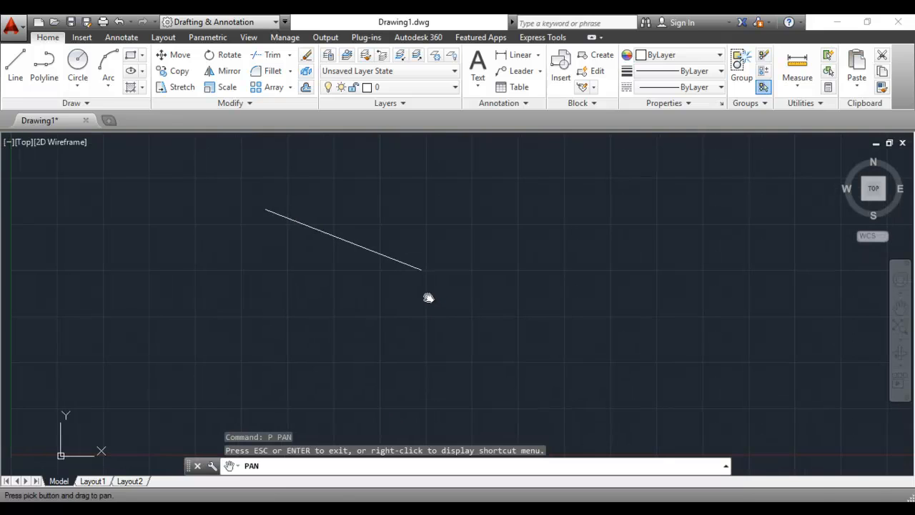
pyautogui.press('Escape')
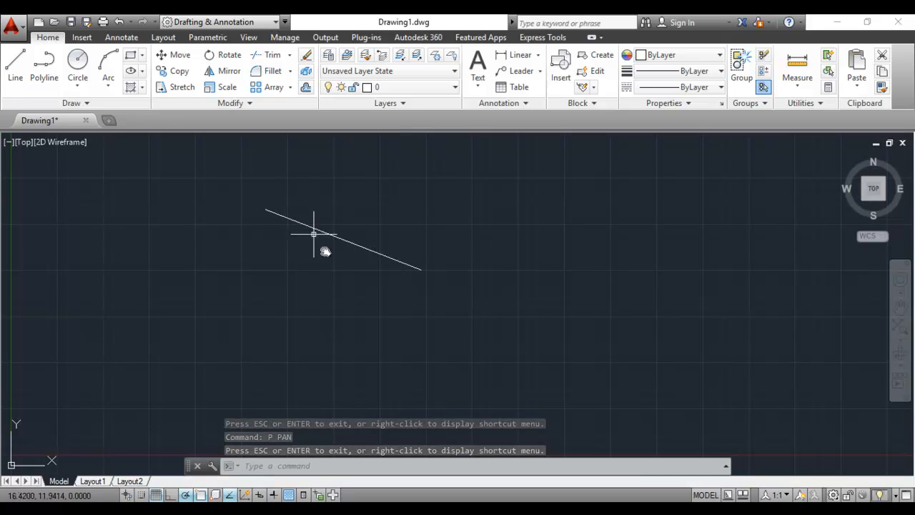
# Pan and zoom freely around the sloping line without starting a command, including a zoom to the drawing extents
pyautogui.moveTo(398, 270)
pyautogui.mouseDown(button='middle')
pyautogui.moveTo(501, 270)
pyautogui.moveTo(435, 239)
pyautogui.moveTo(57, 302)
pyautogui.moveTo(196, 267)
pyautogui.moveTo(65, 307)
pyautogui.mouseUp(button='middle')
pyautogui.scroll(-1, 533, 323)
pyautogui.scroll(2, 533, 322)
pyautogui.scroll(1, 496, 276)
pyautogui.scroll(-5, 491, 231)
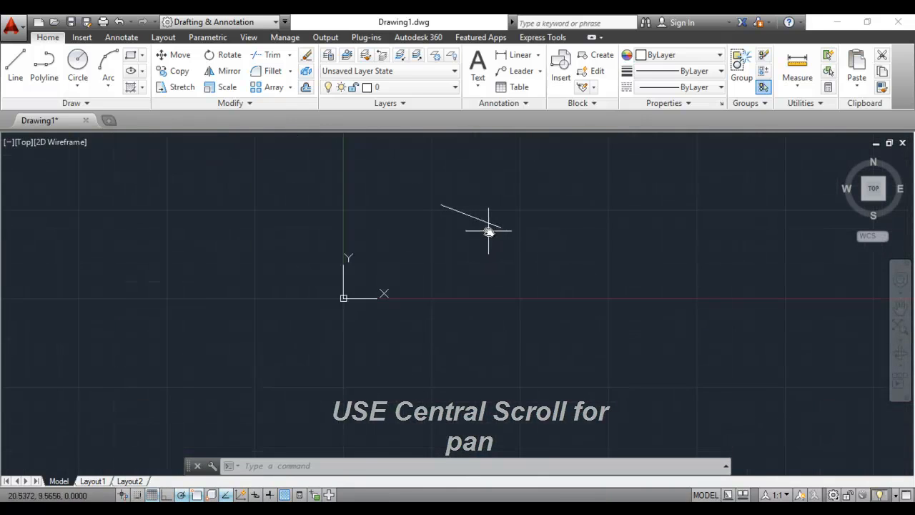
pyautogui.scroll(2, 463, 229)
pyautogui.scroll(1, 462, 229)
pyautogui.scroll(-1, 445, 218)
pyautogui.moveTo(446, 218); pyautogui.dragTo(306, 326, button='middle')
pyautogui.scroll(-1, 309, 337)
pyautogui.middleClick(310, 331)
pyautogui.middleClick(311, 331)
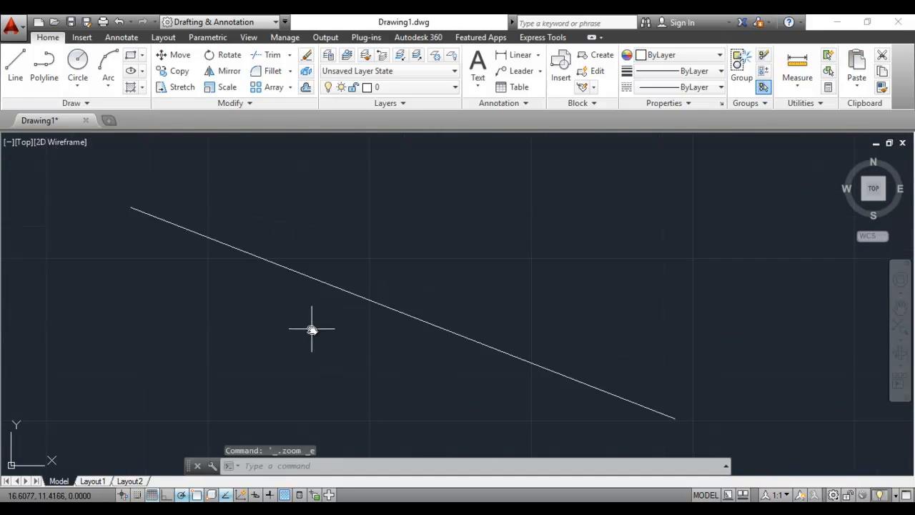
pyautogui.scroll(-1, 317, 314)
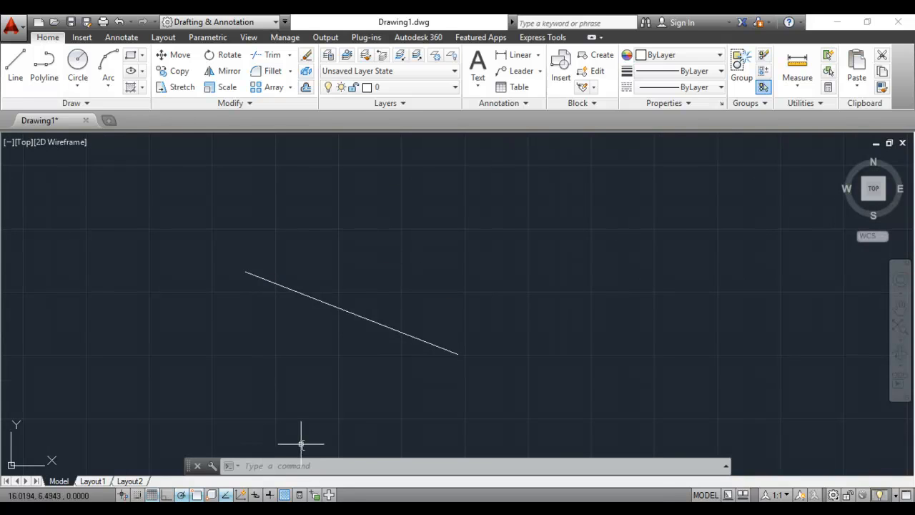
# Undo the recent view changes one by one, and roll back the whole command history to its earliest group of commands
pyautogui.click(306, 288)
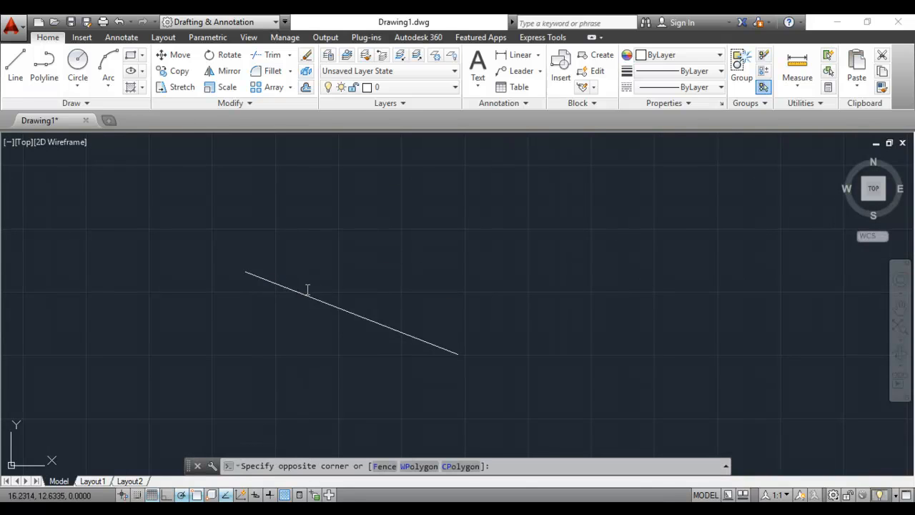
pyautogui.hotkey('ctrl', 'z')
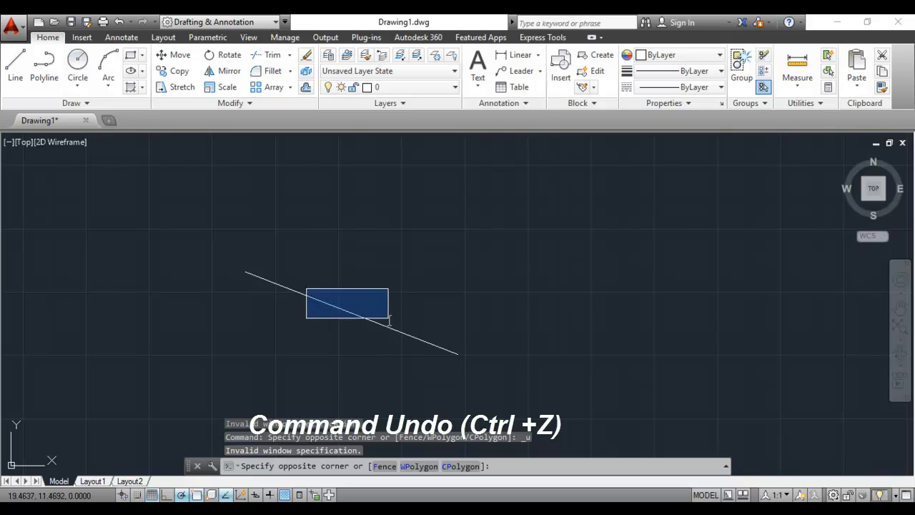
pyautogui.hotkey('ctrl', 'z')
pyautogui.hotkey('ctrl', 'z')
pyautogui.hotkey('ctrl', 'z')
pyautogui.hotkey('ctrl', 'z')
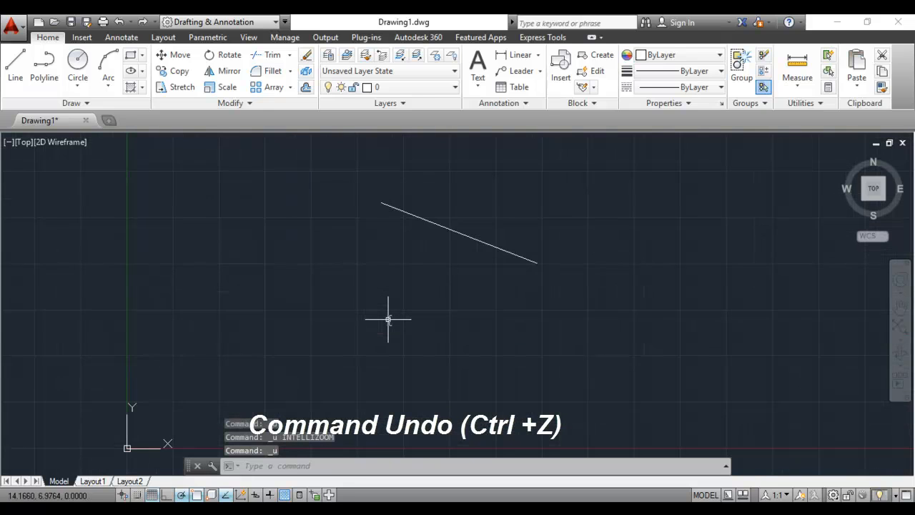
pyautogui.click(130, 24)
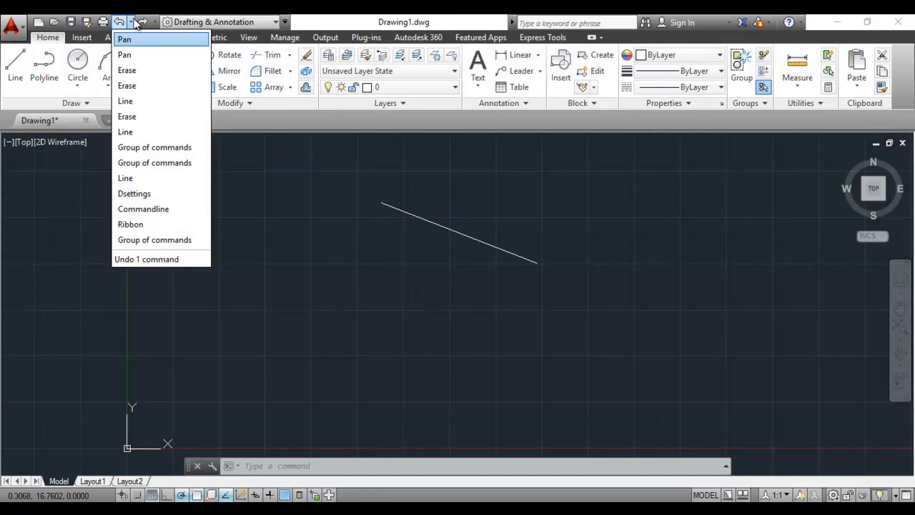
pyautogui.click(172, 243)
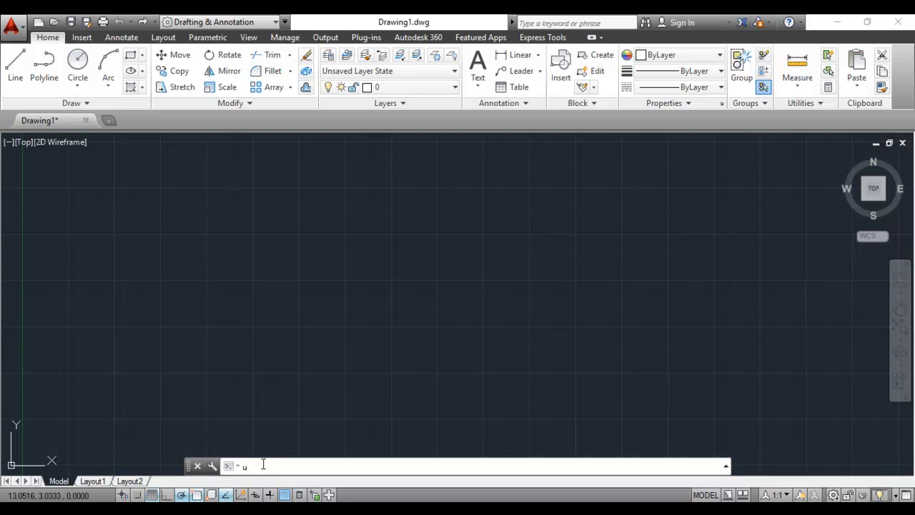
# Configure the drawing units with the UN alias to decimal lengths, 0.0 precision and an insertion scale in millimeters
pyautogui.write('n')
pyautogui.press('Return')
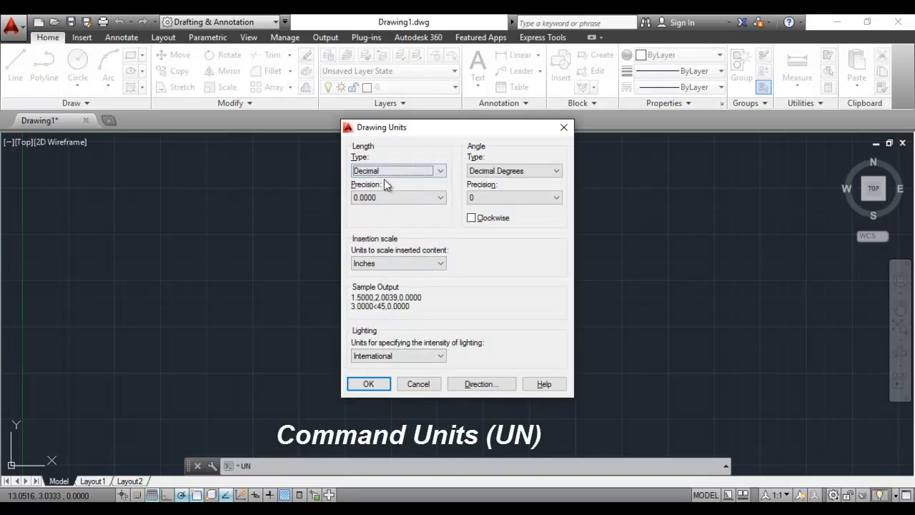
pyautogui.click(437, 171)
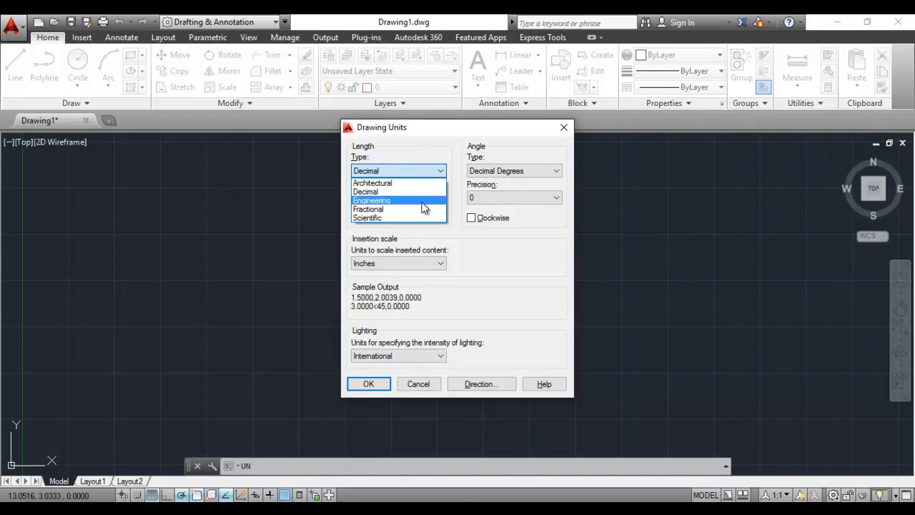
pyautogui.click(385, 190)
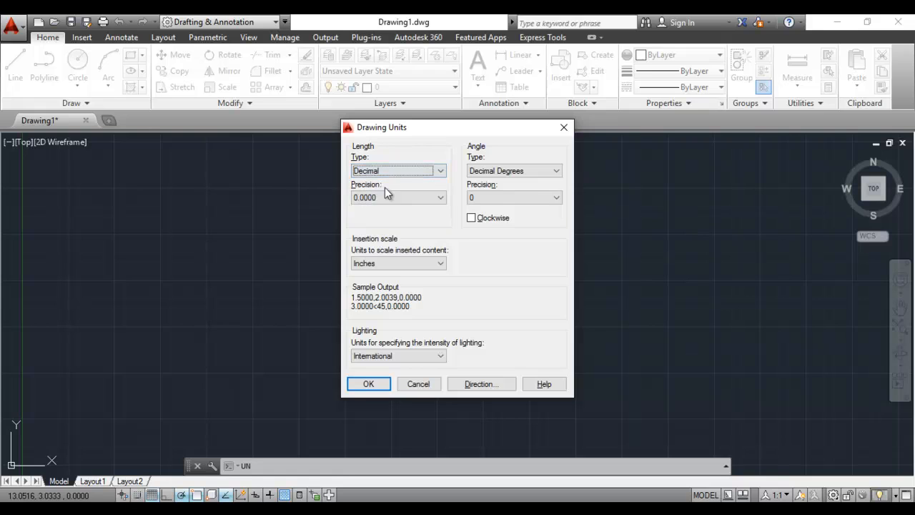
pyautogui.click(440, 198)
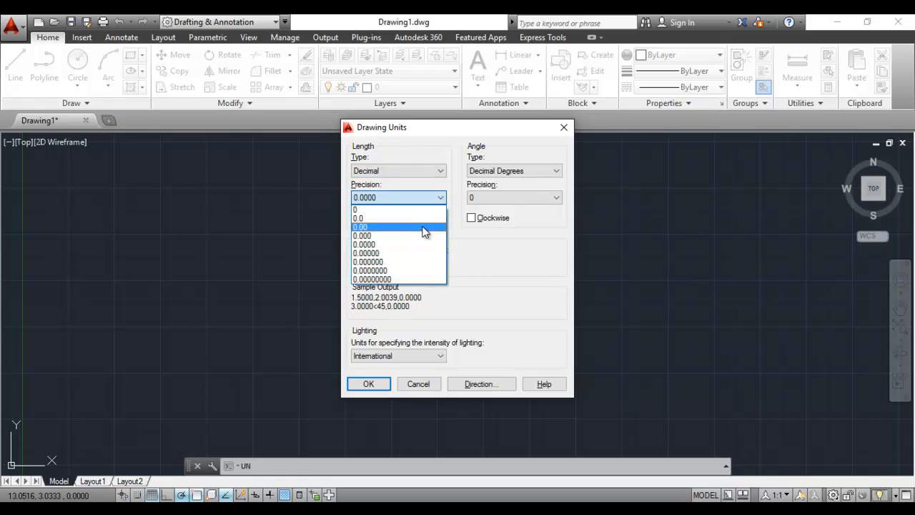
pyautogui.click(412, 219)
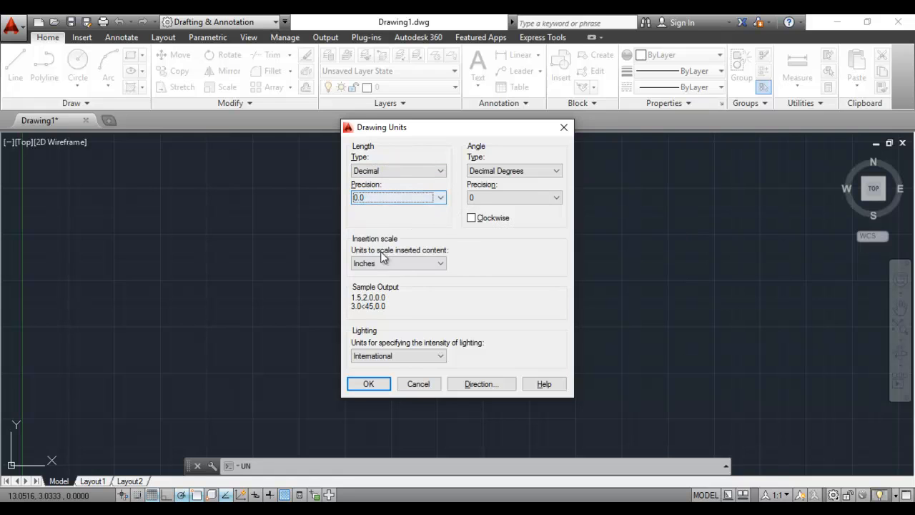
pyautogui.click(438, 264)
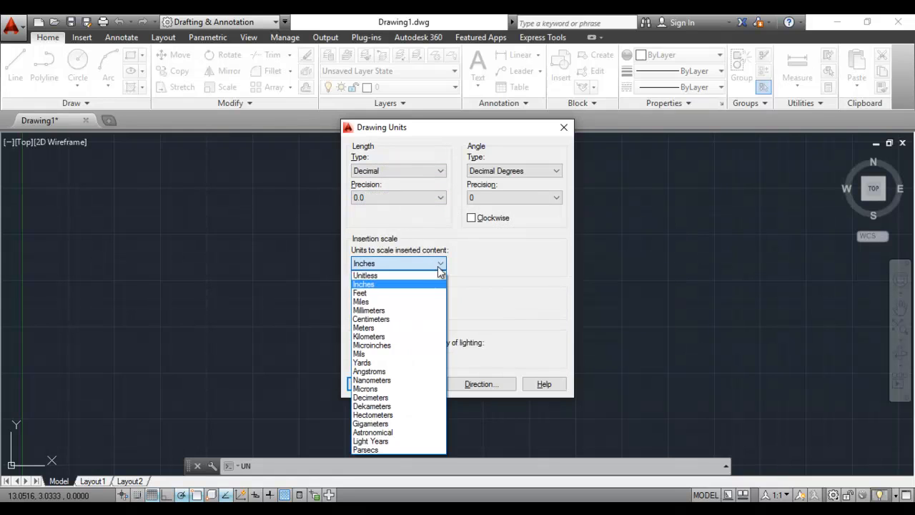
pyautogui.click(424, 310)
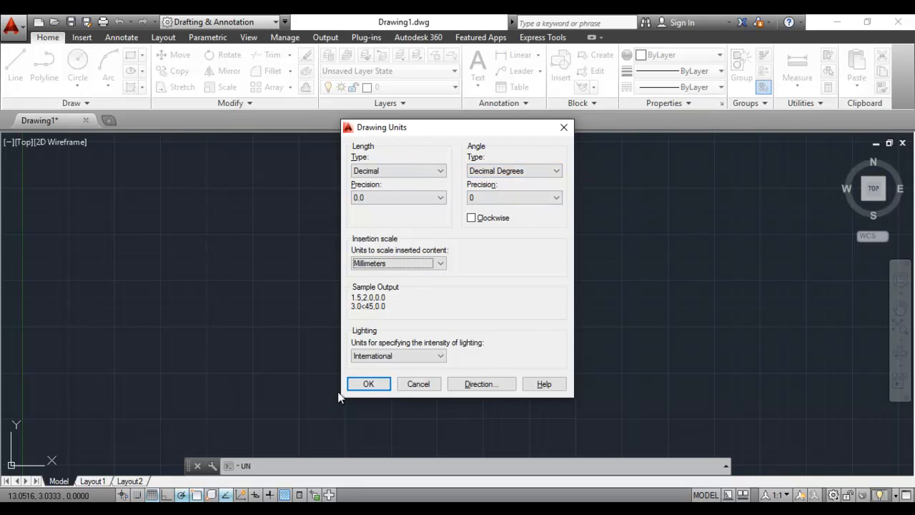
pyautogui.click(365, 385)
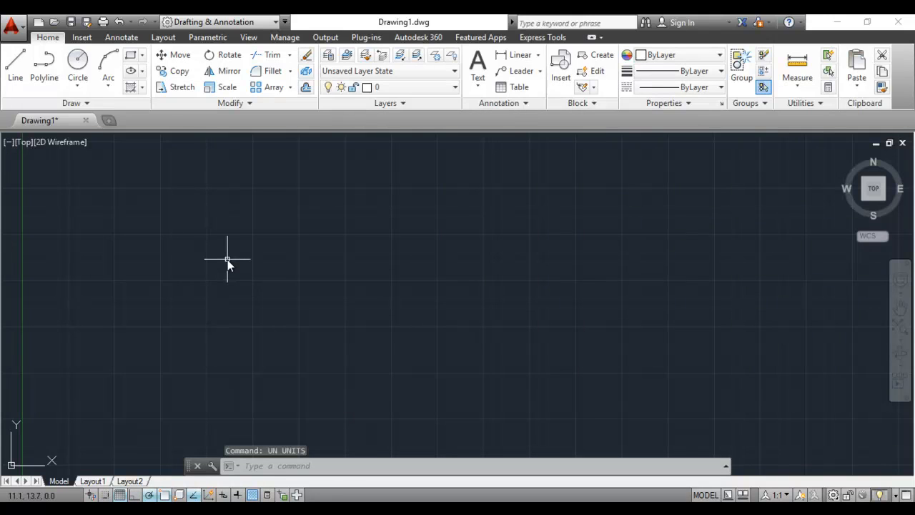
# Draw the first two sides of a rectangle with the L alias: 15 units horizontally to the right and 8 units straight down
pyautogui.write('l')
pyautogui.press('Return')
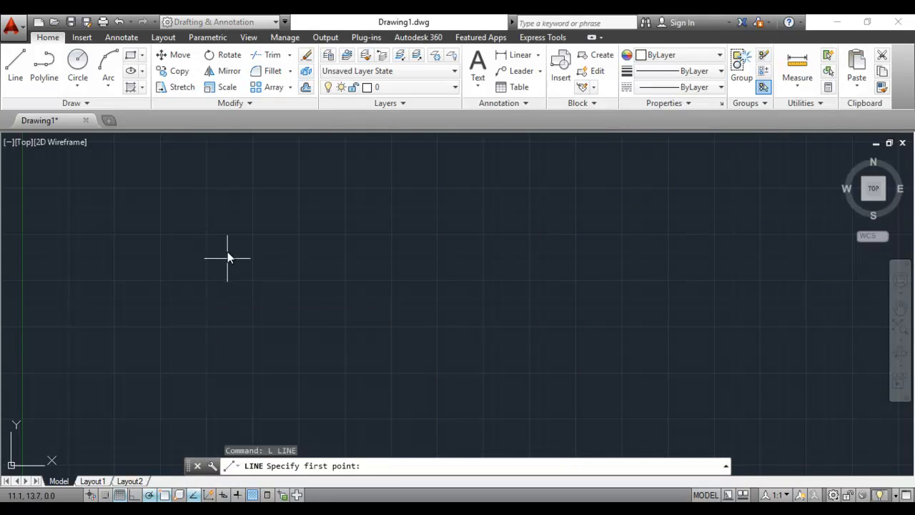
pyautogui.click(227, 250)
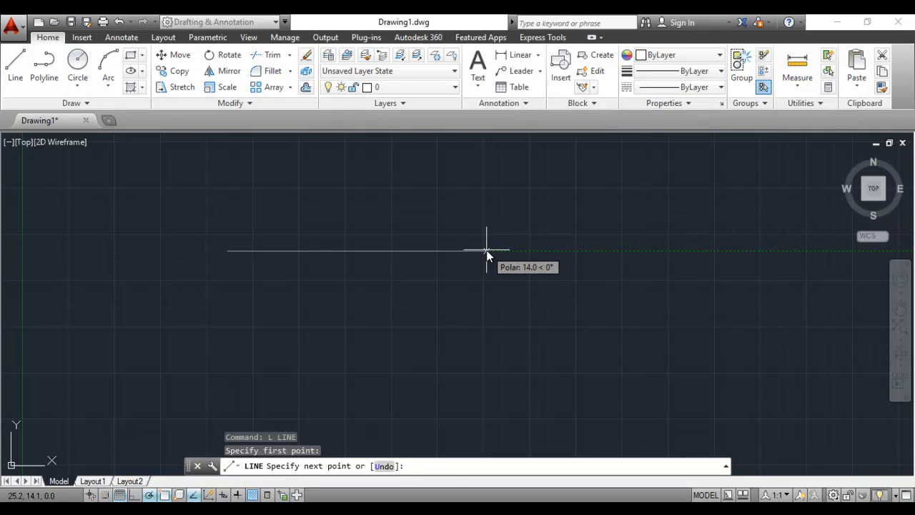
pyautogui.write('1')
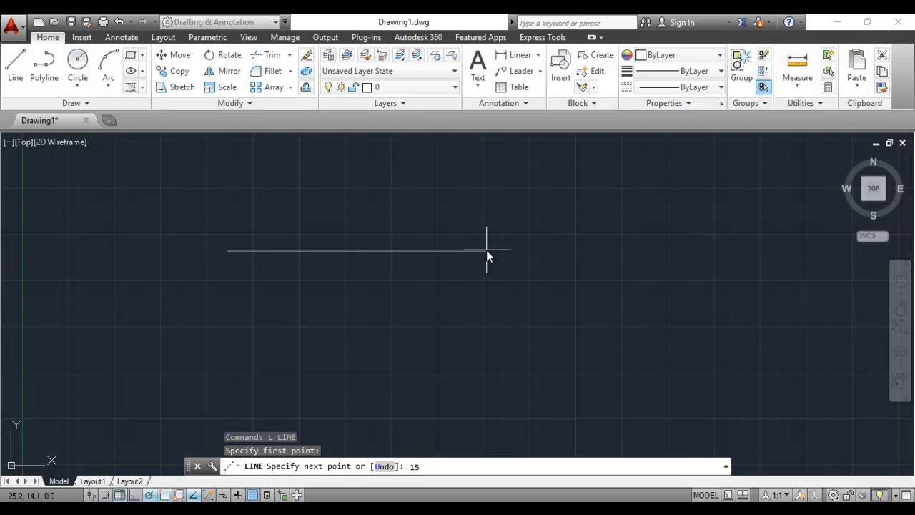
pyautogui.write('5')
pyautogui.press('Return')
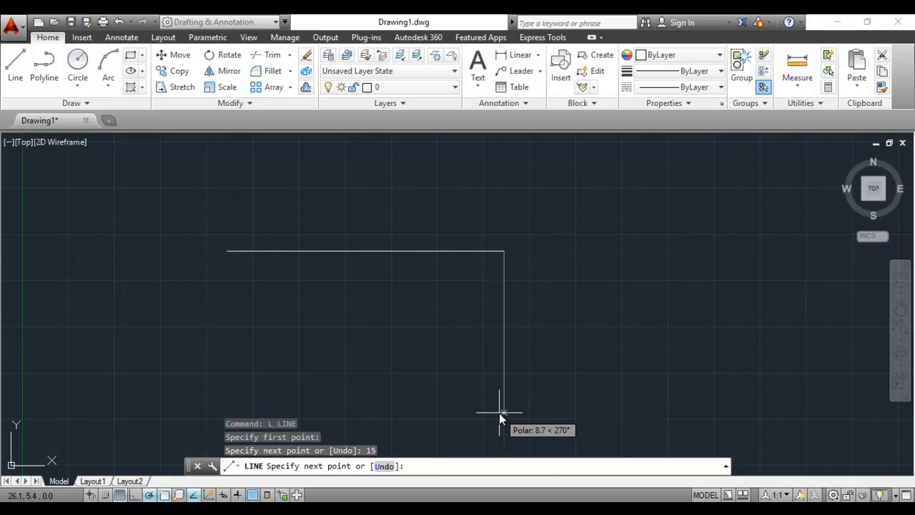
pyautogui.write('7')
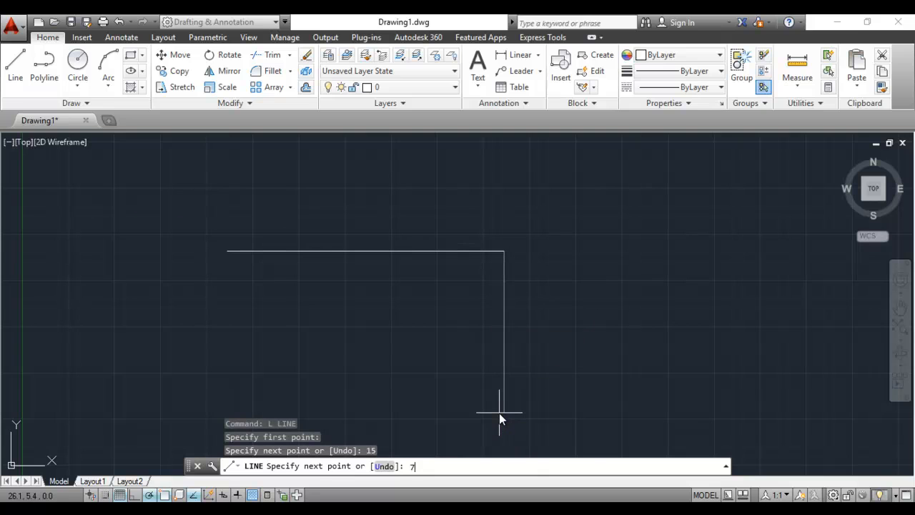
pyautogui.press('BackSpace')
pyautogui.write('8')
pyautogui.press('Return')
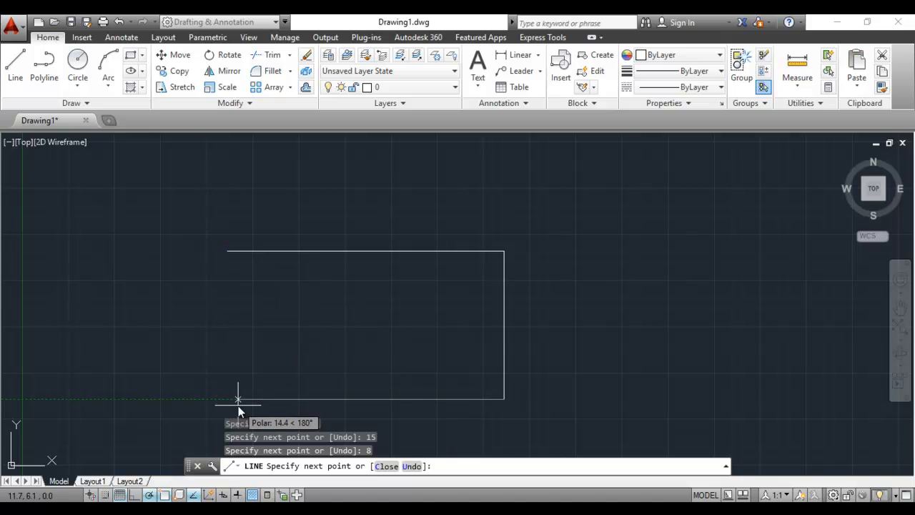
# Complete the rectangle with a 15-unit lower edge to the left and a closing side back to the starting corner
pyautogui.write('15')
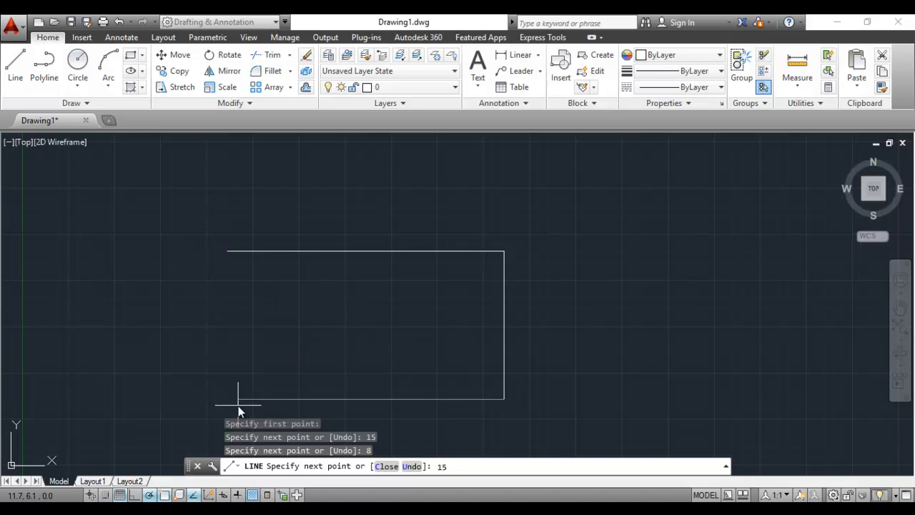
pyautogui.press('Return')
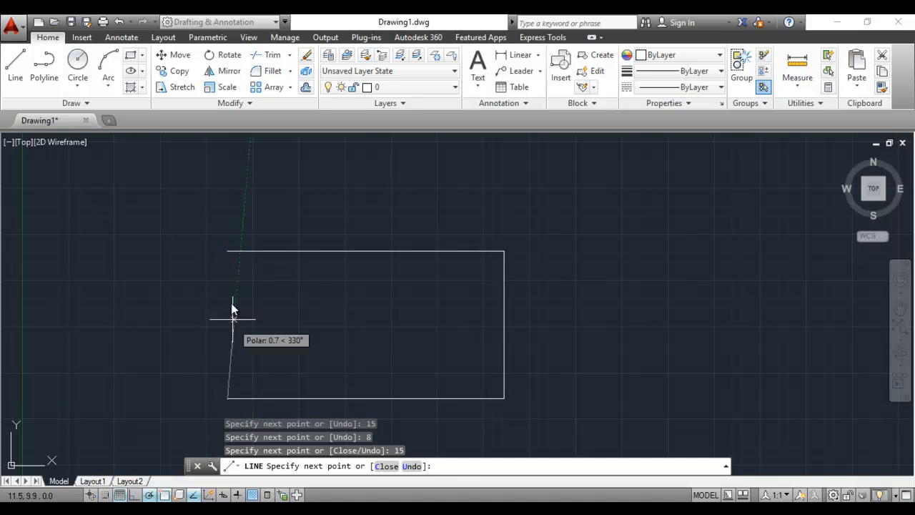
pyautogui.click(226, 252)
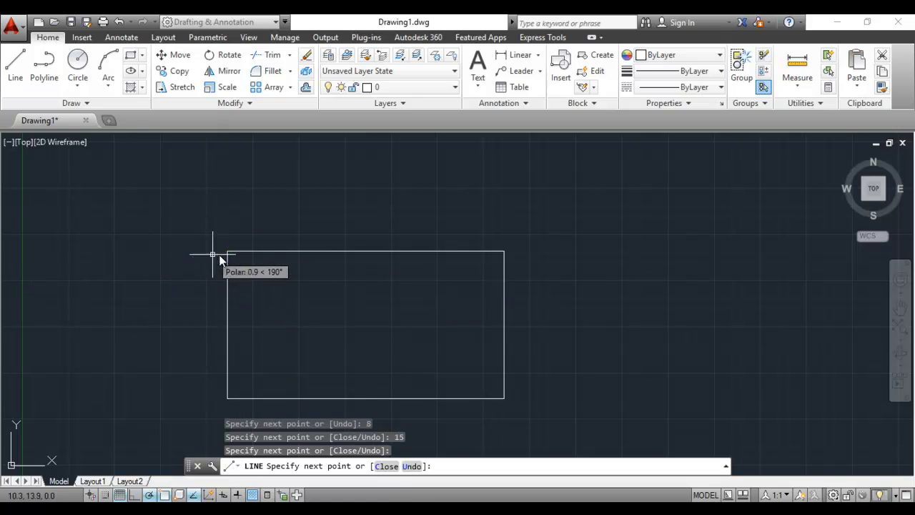
pyautogui.press('Escape')
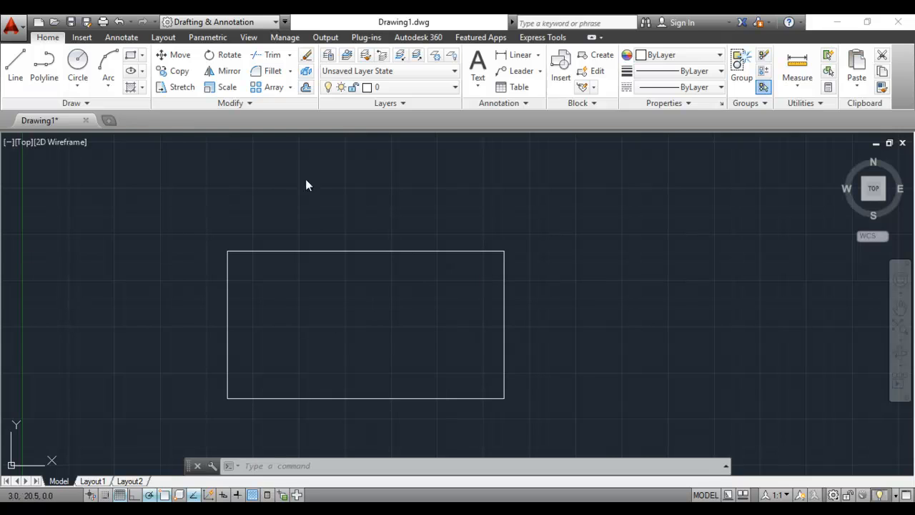
# Draw a freehand rectangle with the Rectangle tool, slightly smaller than the existing one and placed to its upper right
pyautogui.scroll(-2, 538, 282)
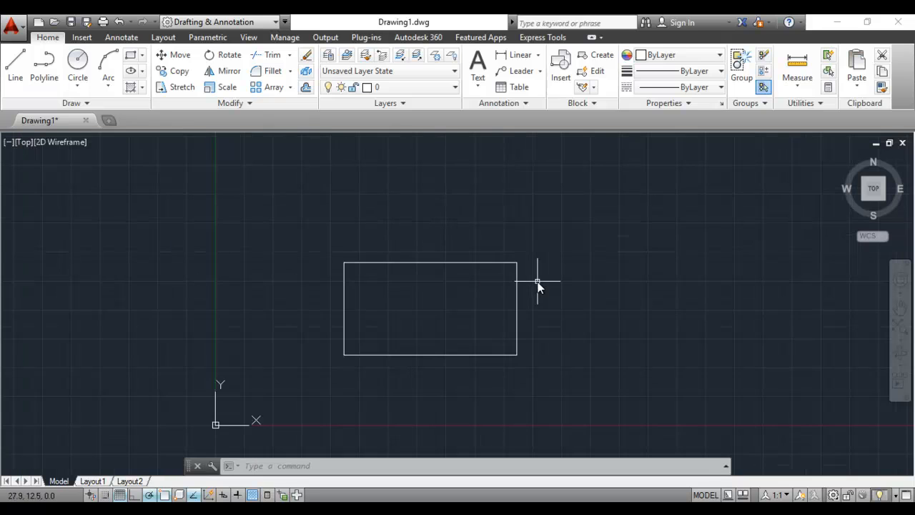
pyautogui.moveTo(515, 293); pyautogui.dragTo(259, 296, button='middle')
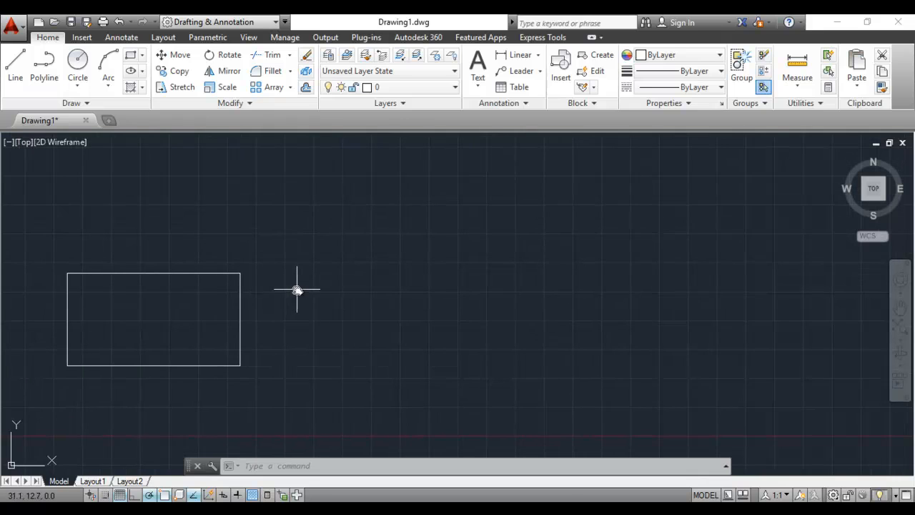
pyautogui.click(143, 56)
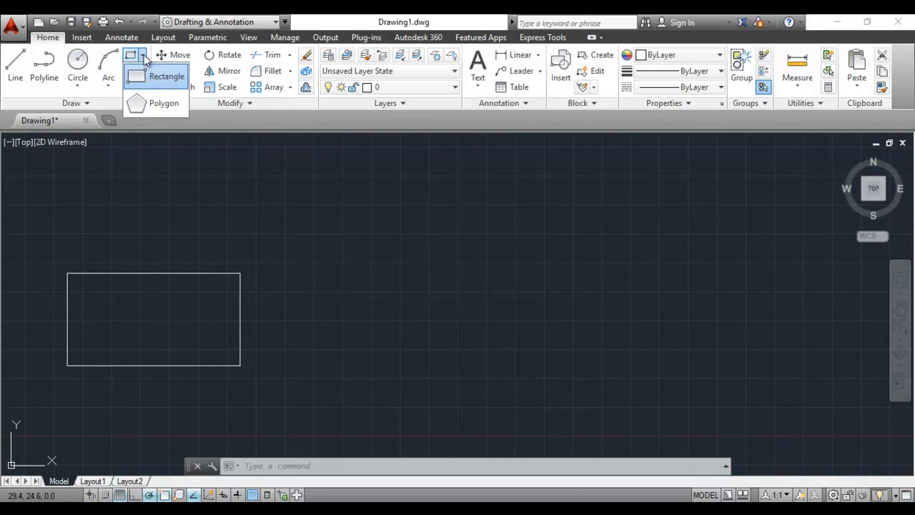
pyautogui.click(156, 76)
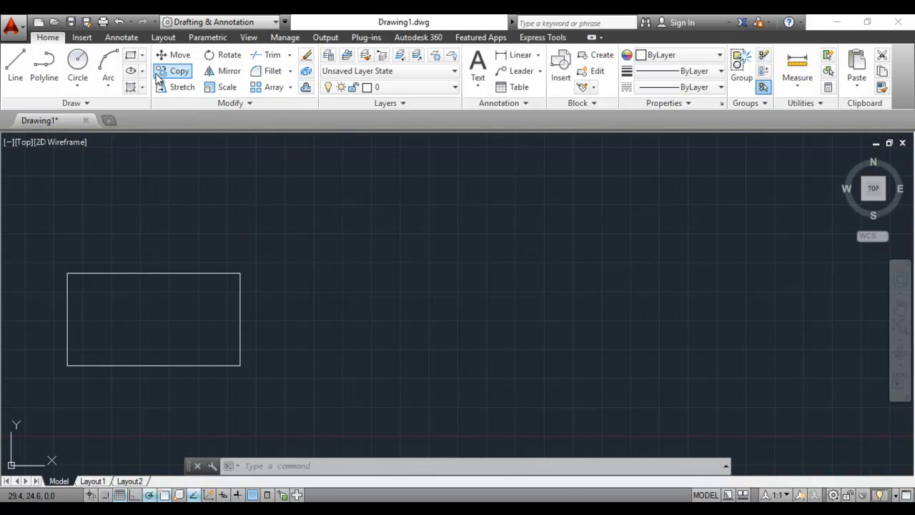
pyautogui.click(350, 224)
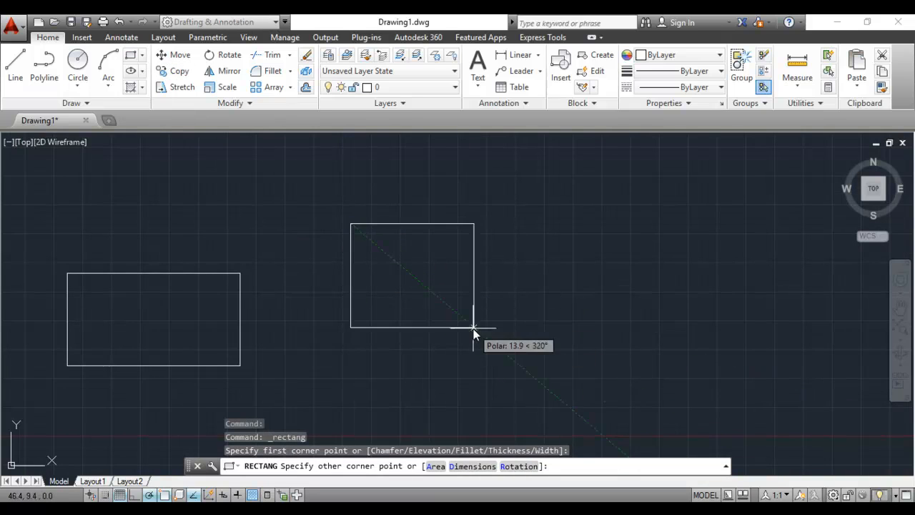
pyautogui.click(497, 295)
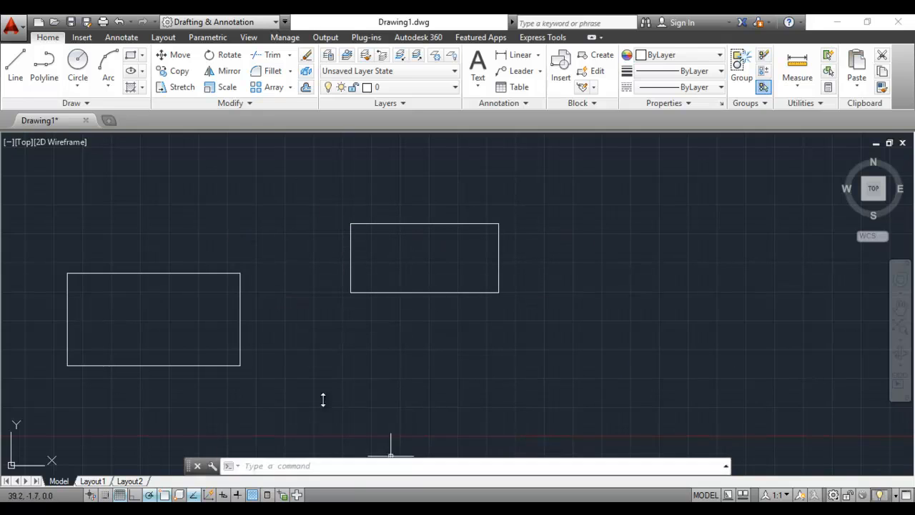
# Draw a third rectangle to the right of the other two with the REC alias, using the Dimensions option with length 15 and width 7
pyautogui.click(315, 470)
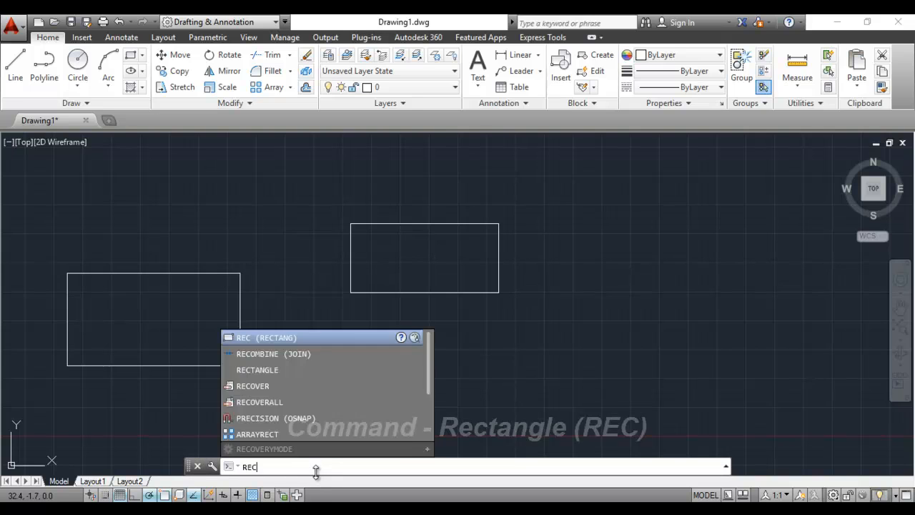
pyautogui.write('REC')
pyautogui.press('Return')
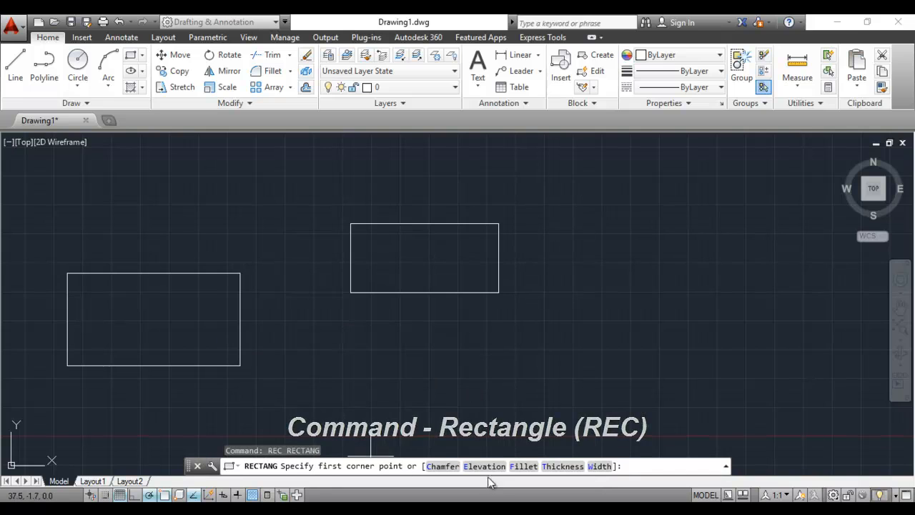
pyautogui.click(578, 245)
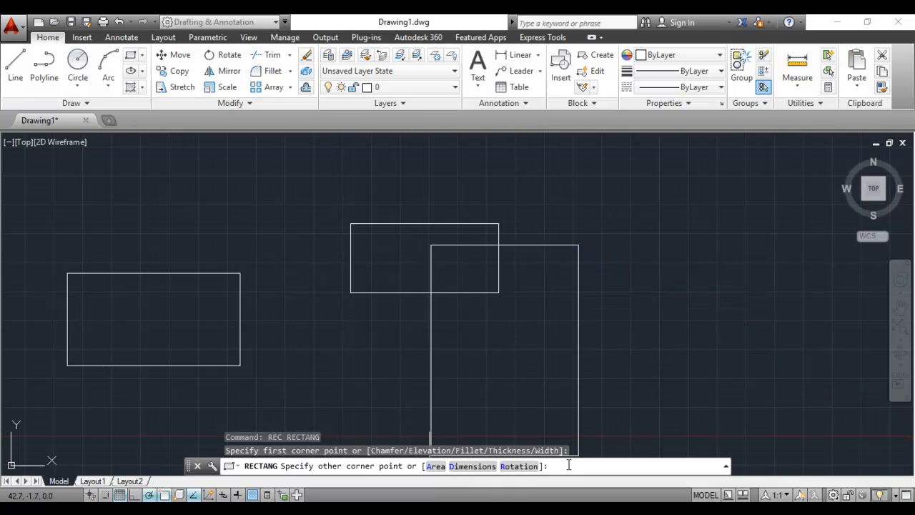
pyautogui.click(466, 466)
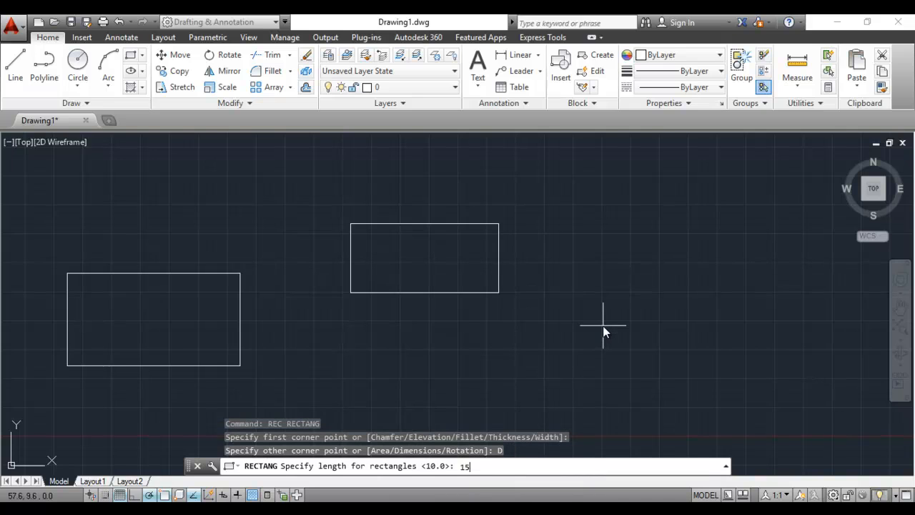
pyautogui.write('15')
pyautogui.press('Return')
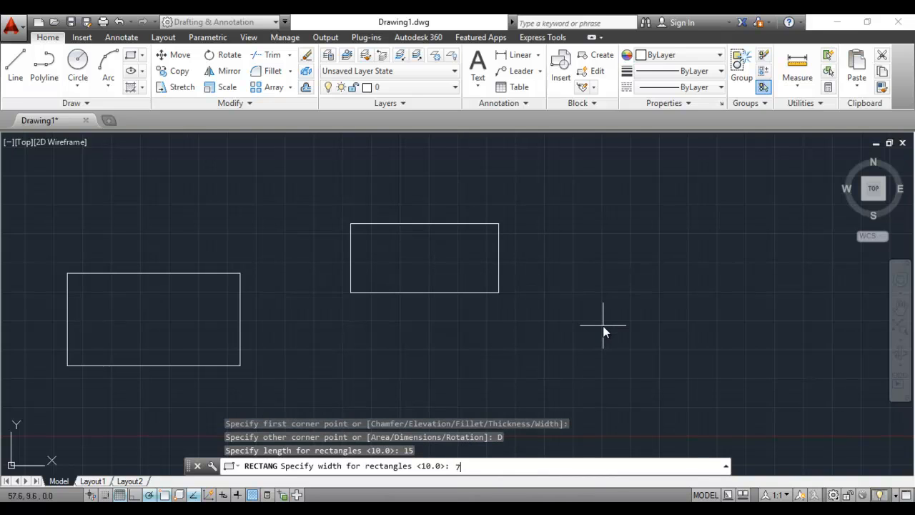
pyautogui.write('7')
pyautogui.press('Return')
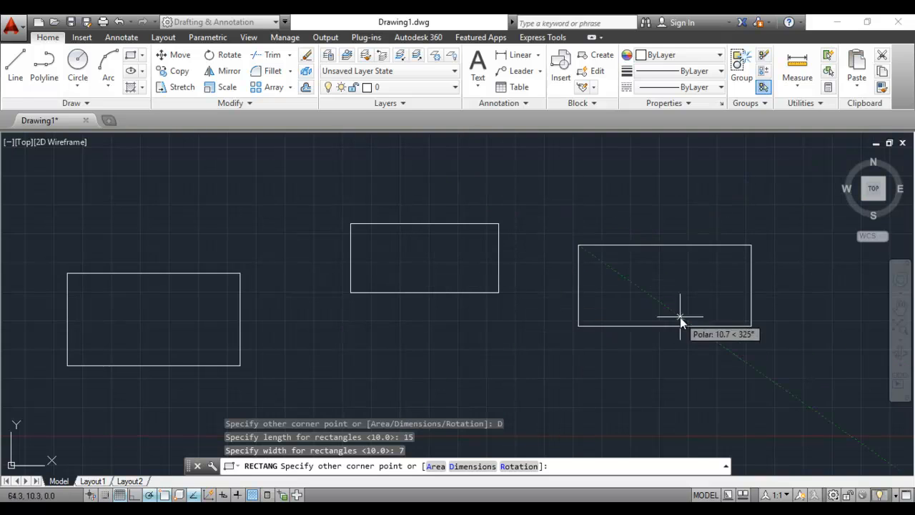
pyautogui.click(754, 327)
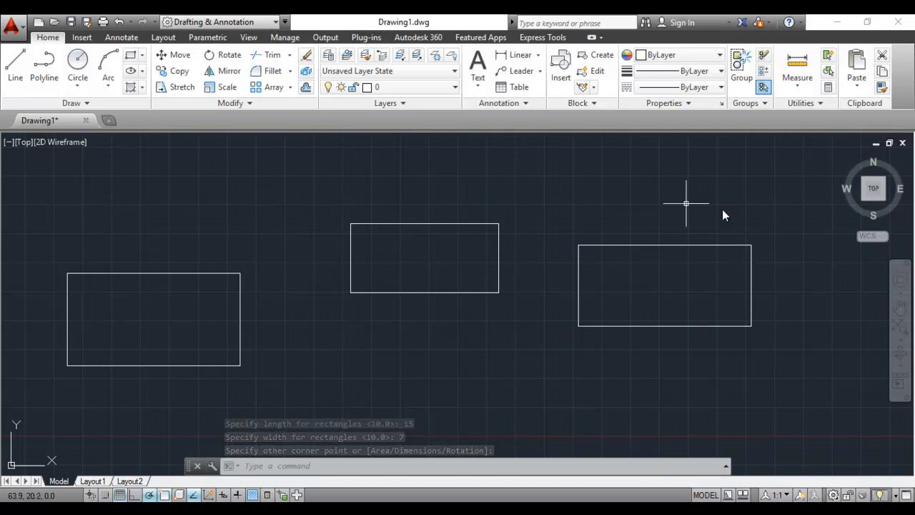